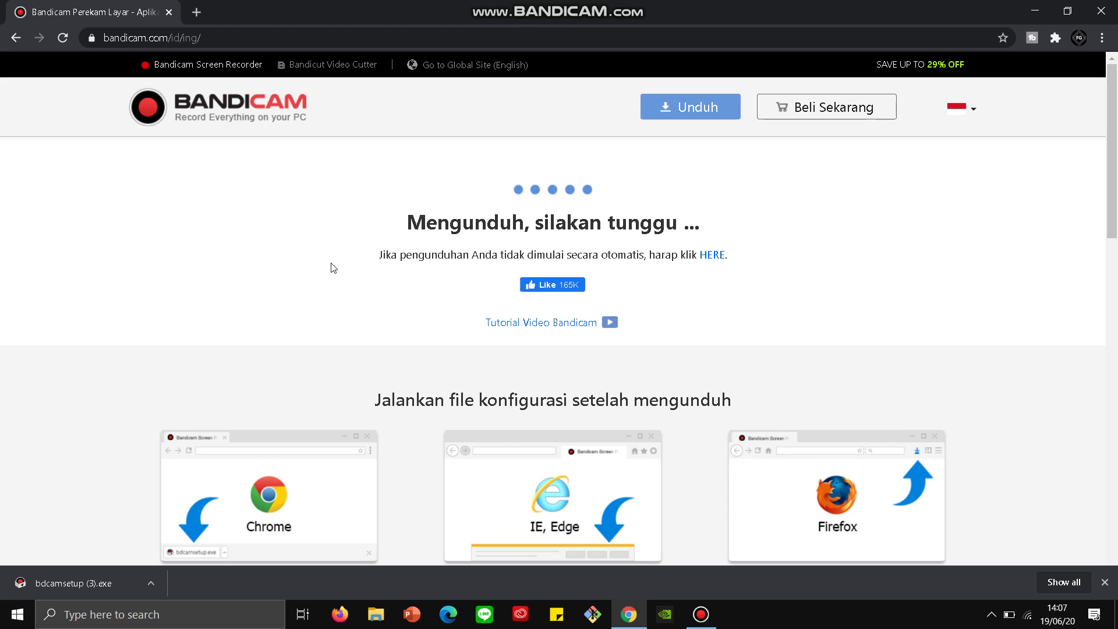
Step: Run the downloaded bdcamsetup (3).exe installer with English as the language and accept the license agreement
scroll(360, 253, "down", 2)
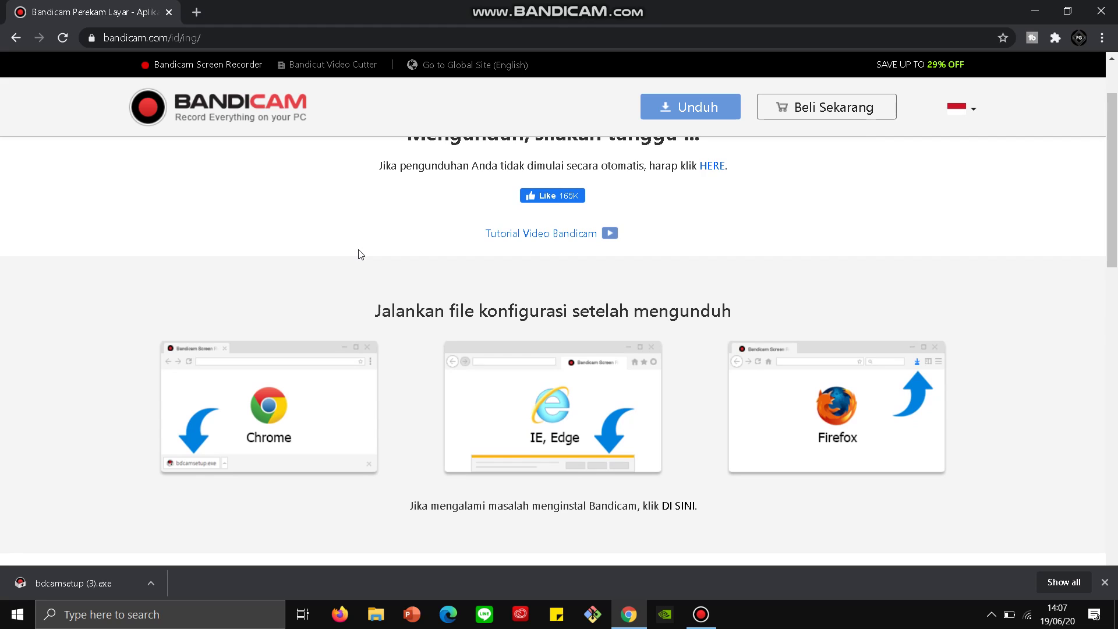
scroll(359, 254, "up", 2)
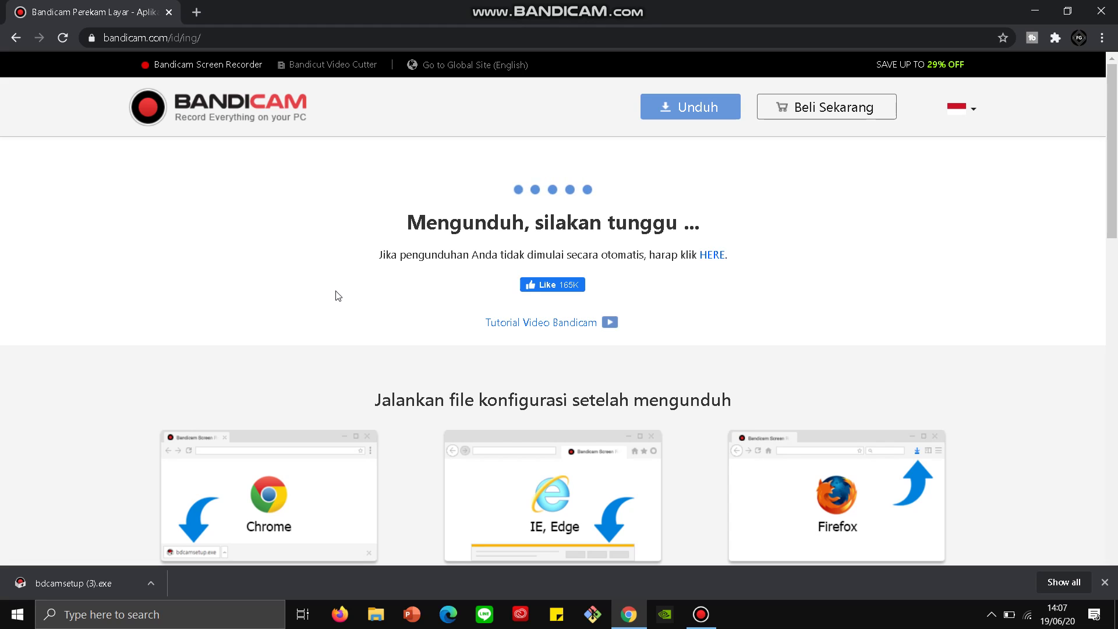
left_click(83, 585)
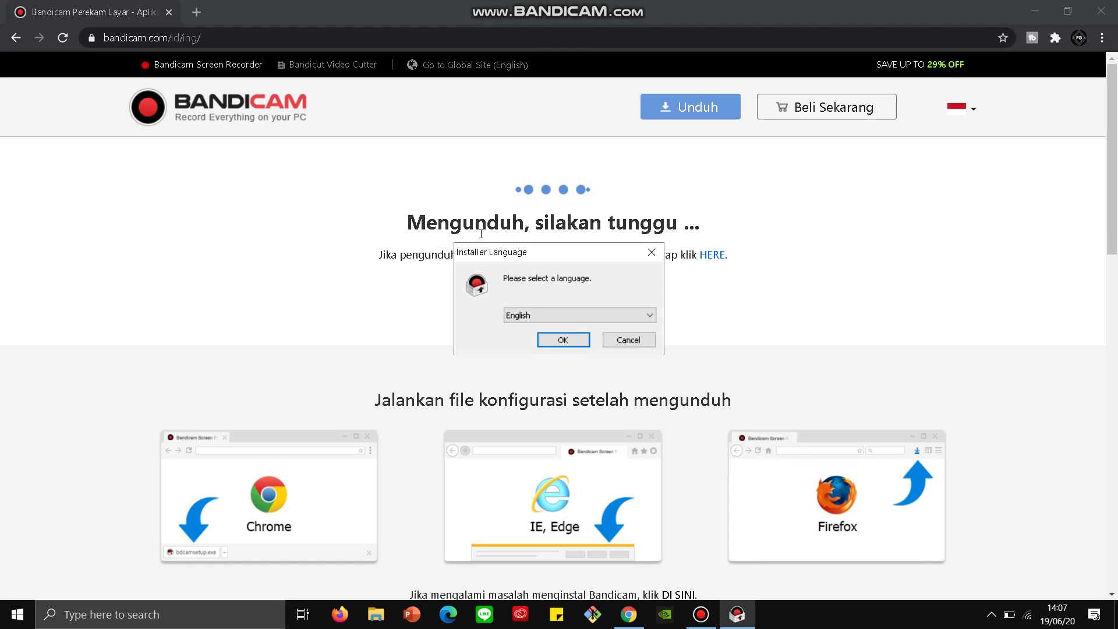
left_click_drag(499, 257, 486, 199)
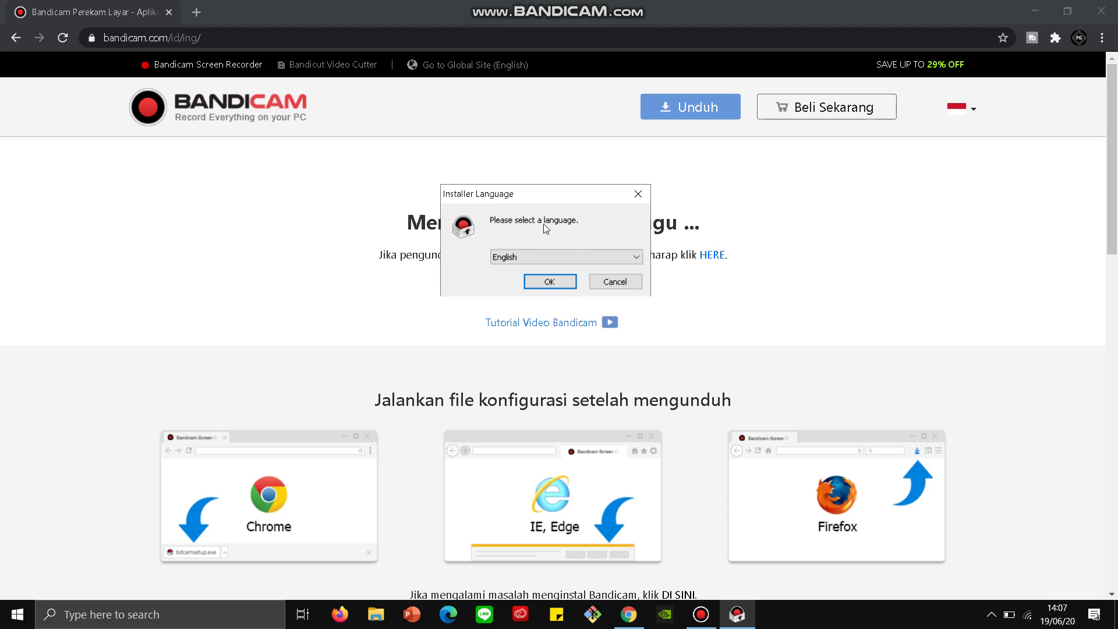
left_click(542, 292)
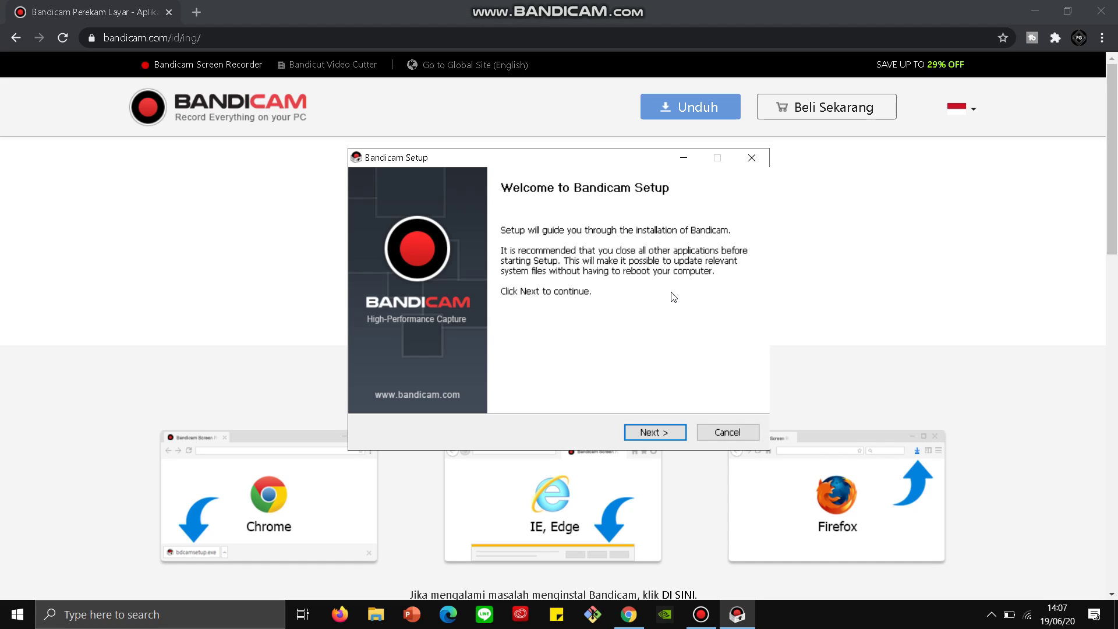
left_click(648, 431)
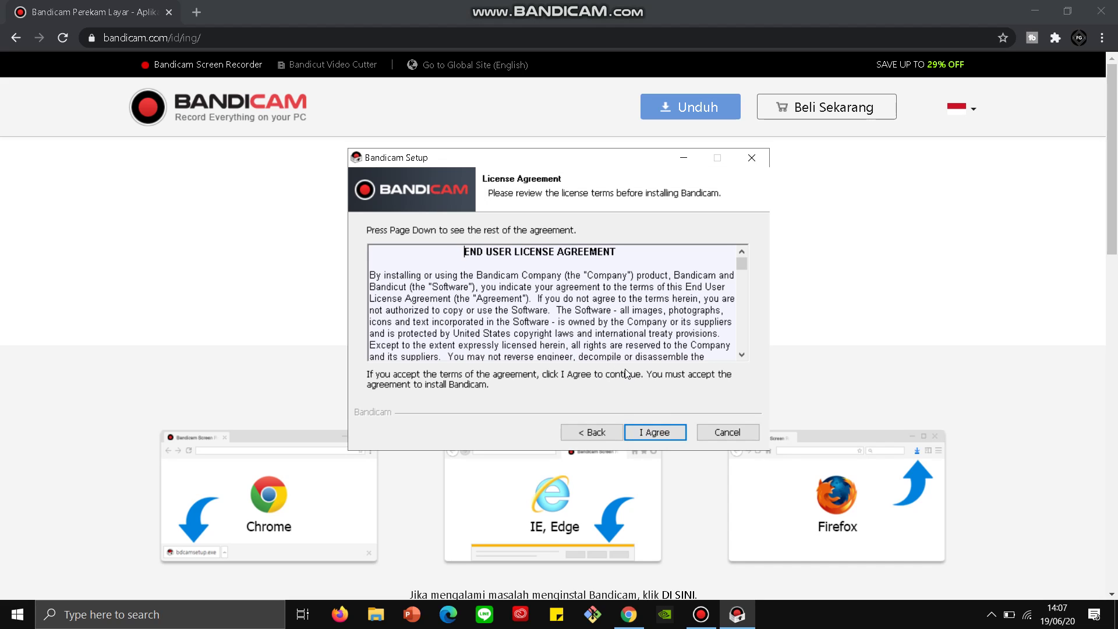
left_click(668, 437)
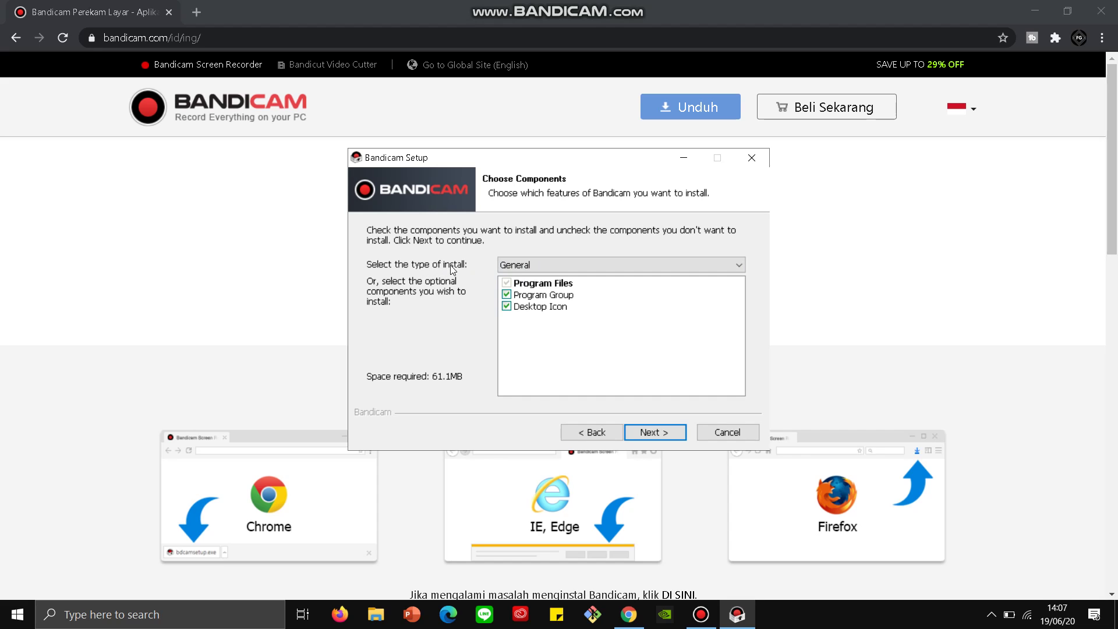
Step: Switch the install type to Custom and back to General, and continue to the install location
left_click(559, 262)
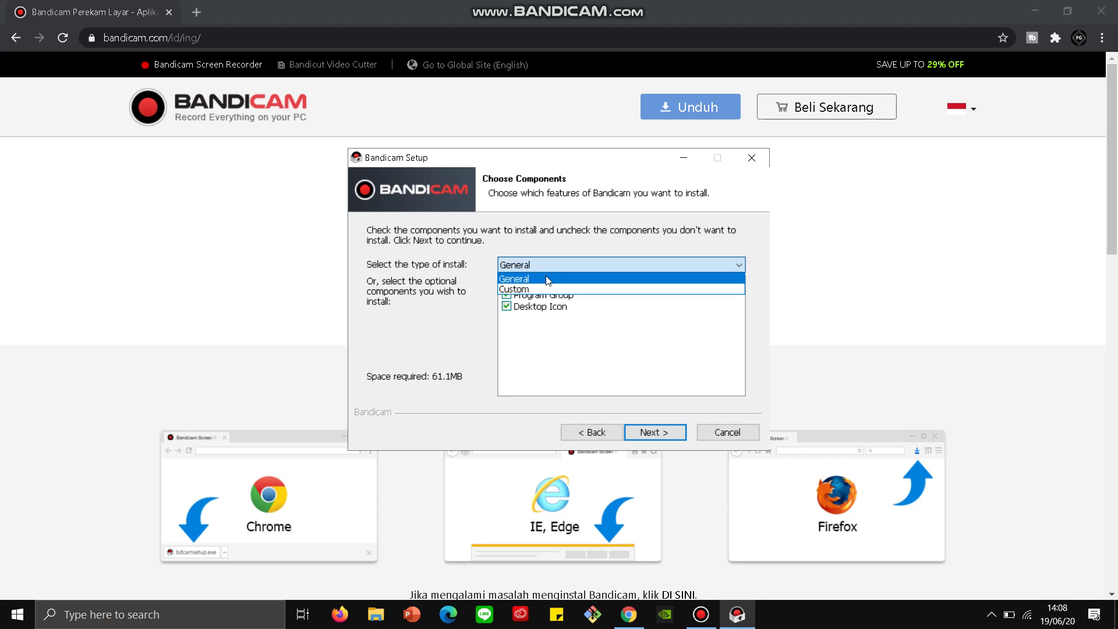
left_click(538, 290)
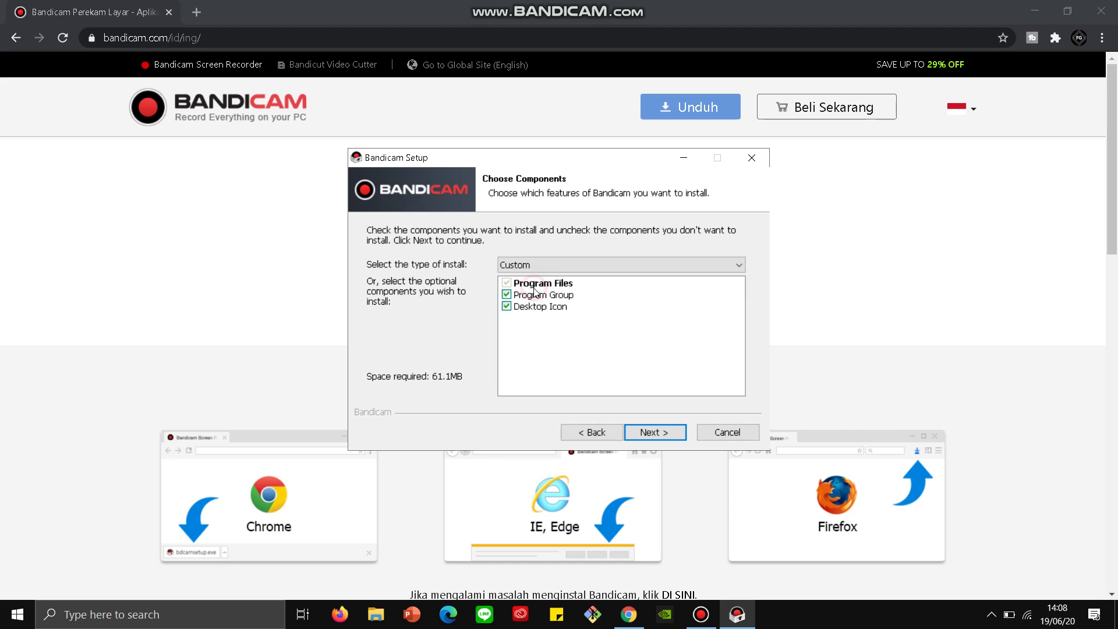
left_click(541, 264)
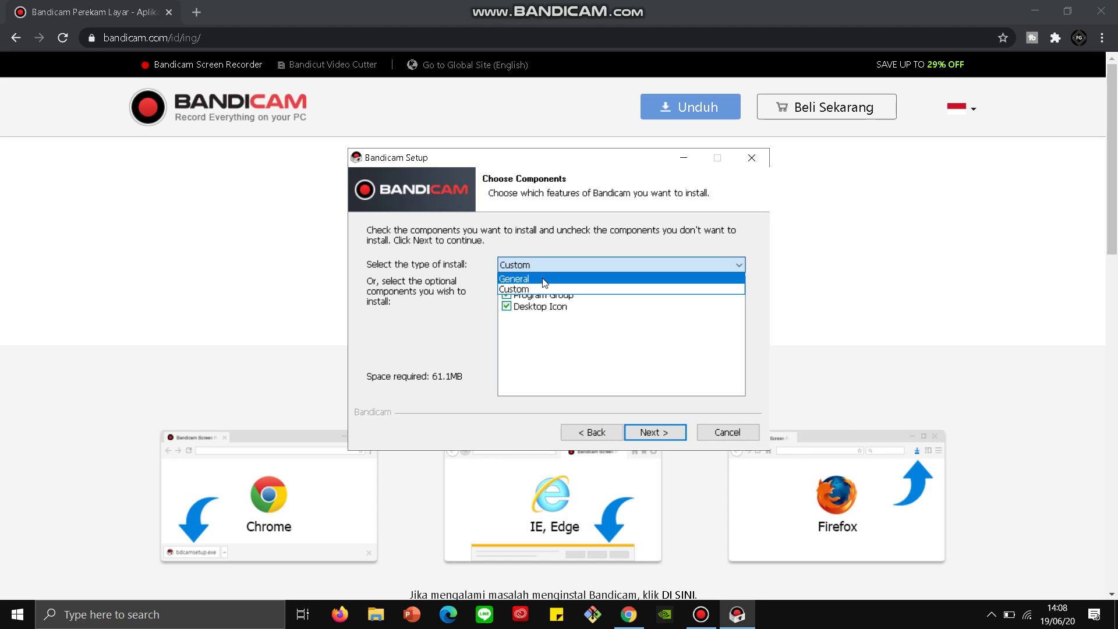
left_click(544, 283)
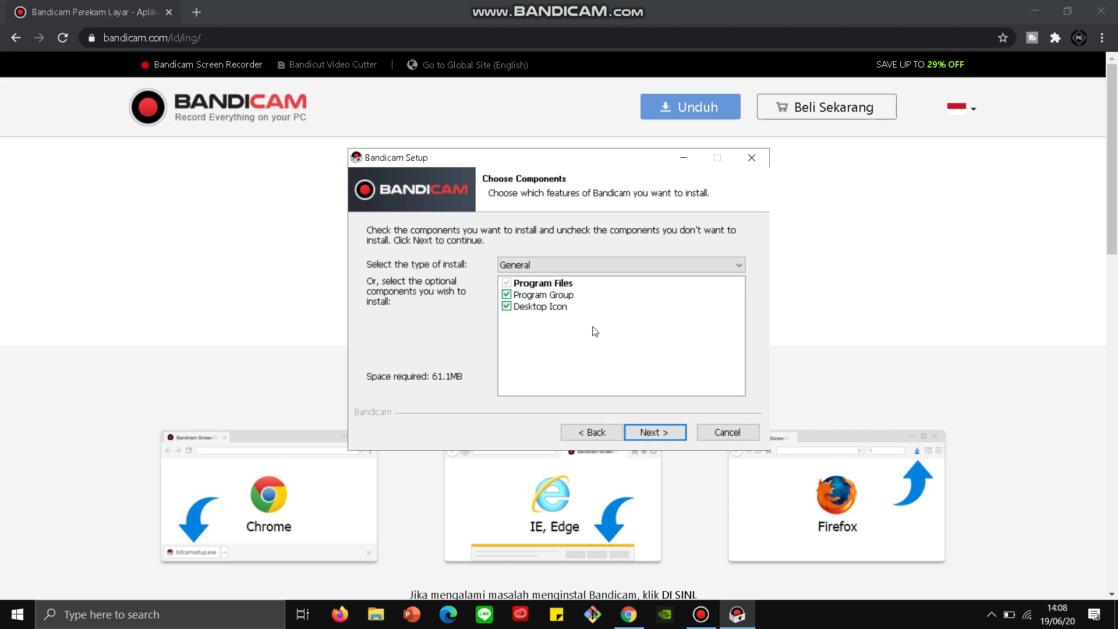
left_click(666, 432)
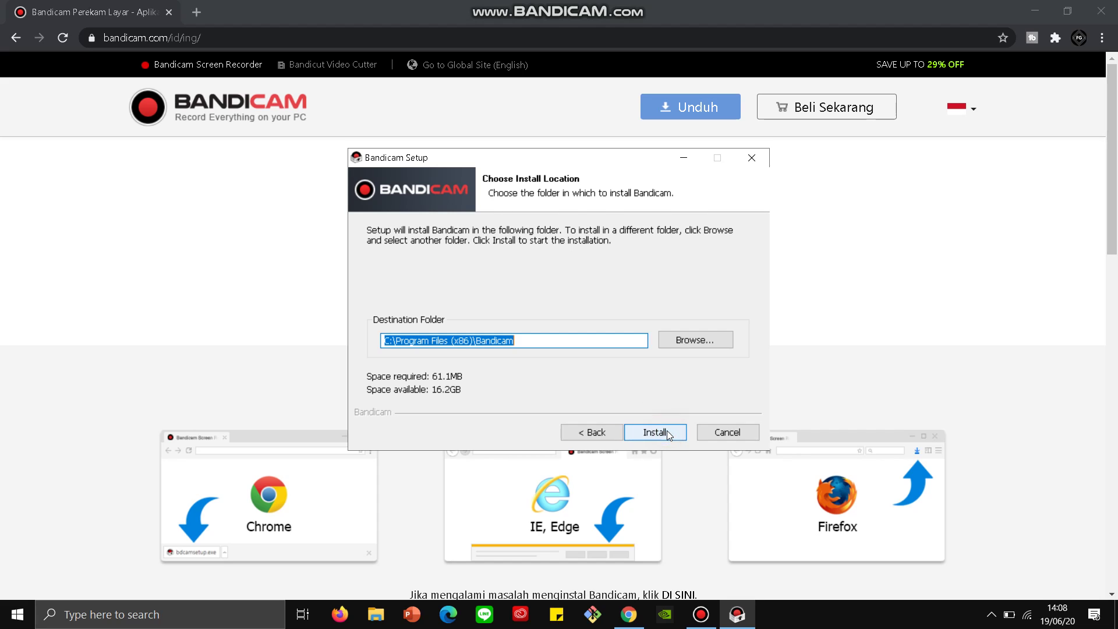
Step: Browse the available destination folders without choosing one, and cancel the Bandicam setup
left_click(621, 339)
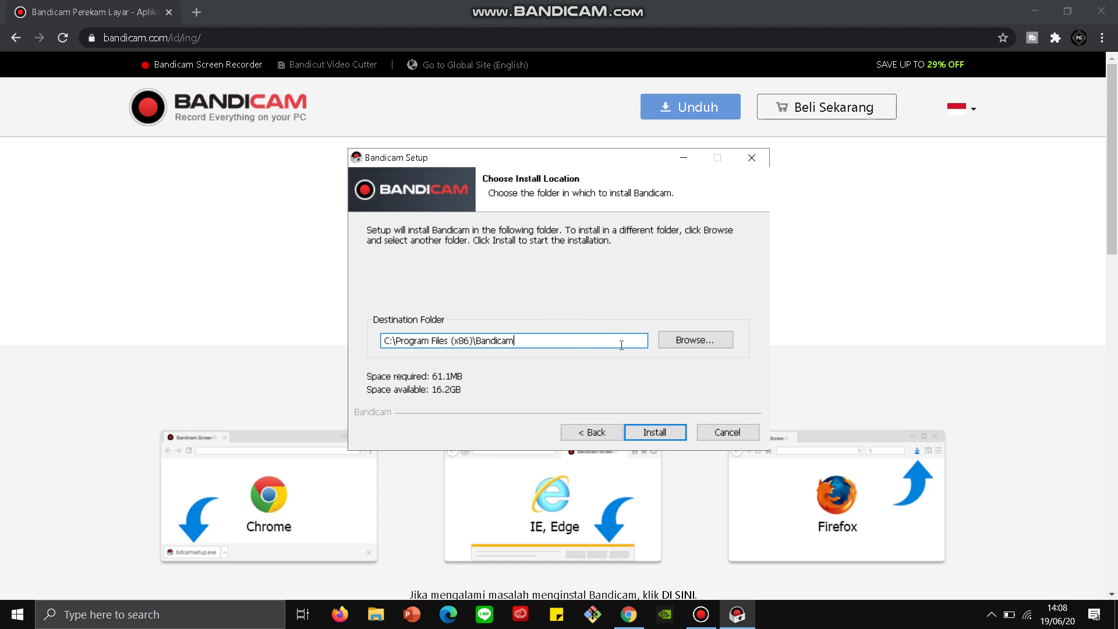
left_click(694, 339)
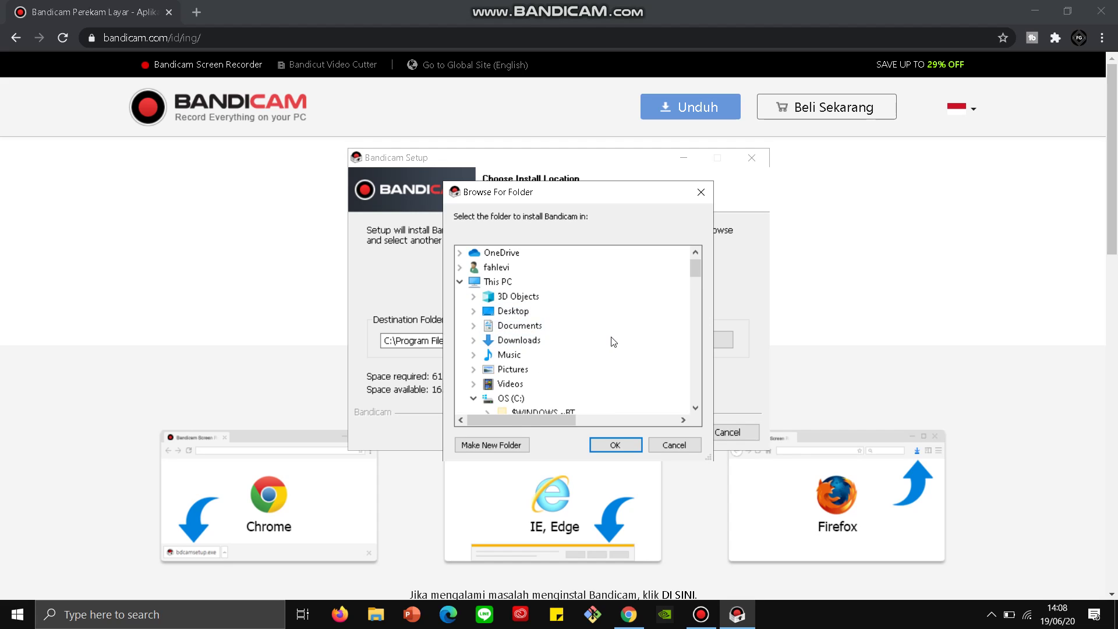
scroll(613, 341, "down", 2)
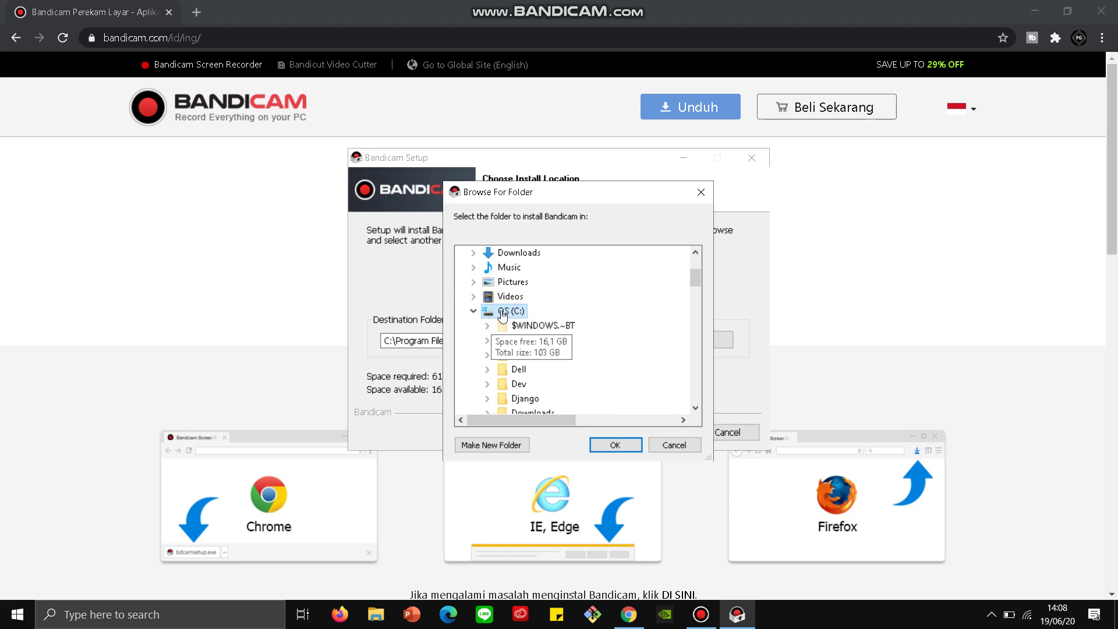
scroll(628, 314, "down", 15)
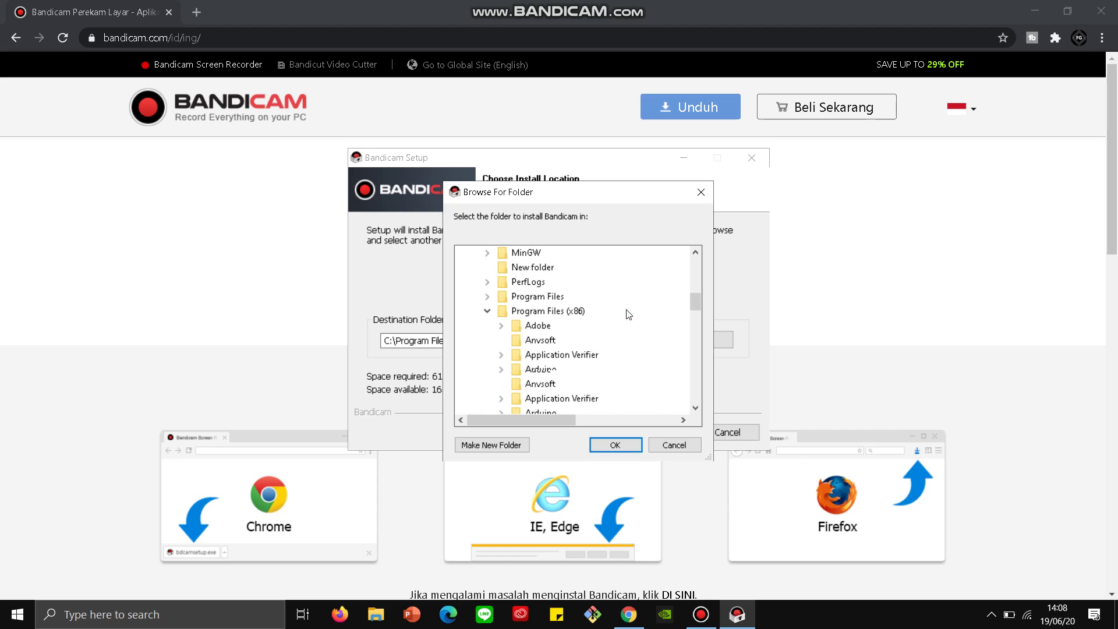
scroll(629, 314, "down", 12)
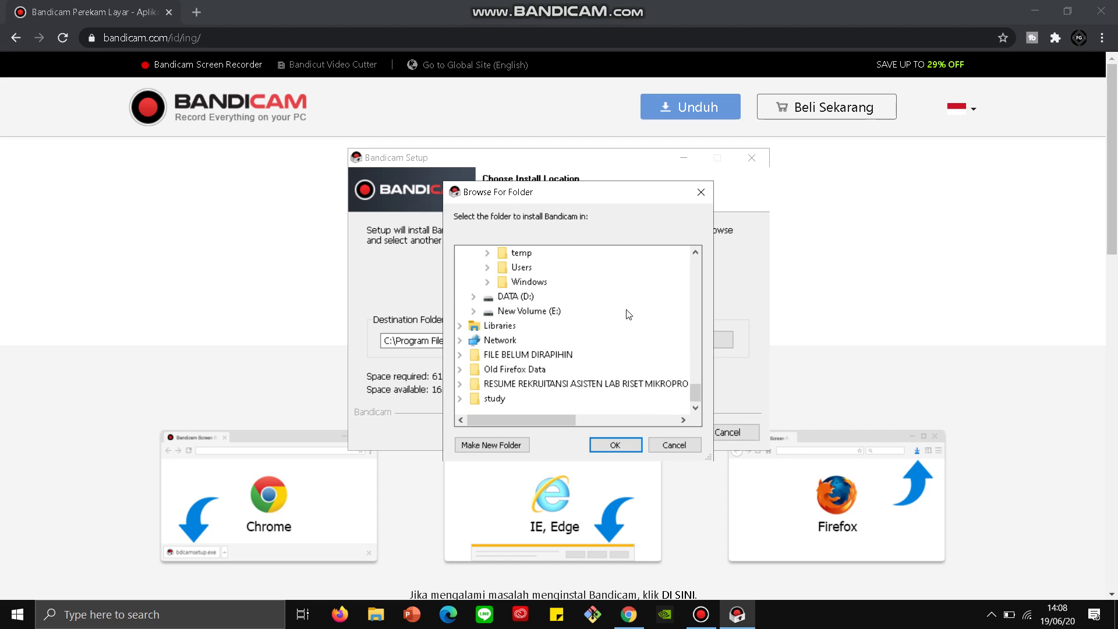
scroll(628, 314, "up", 12)
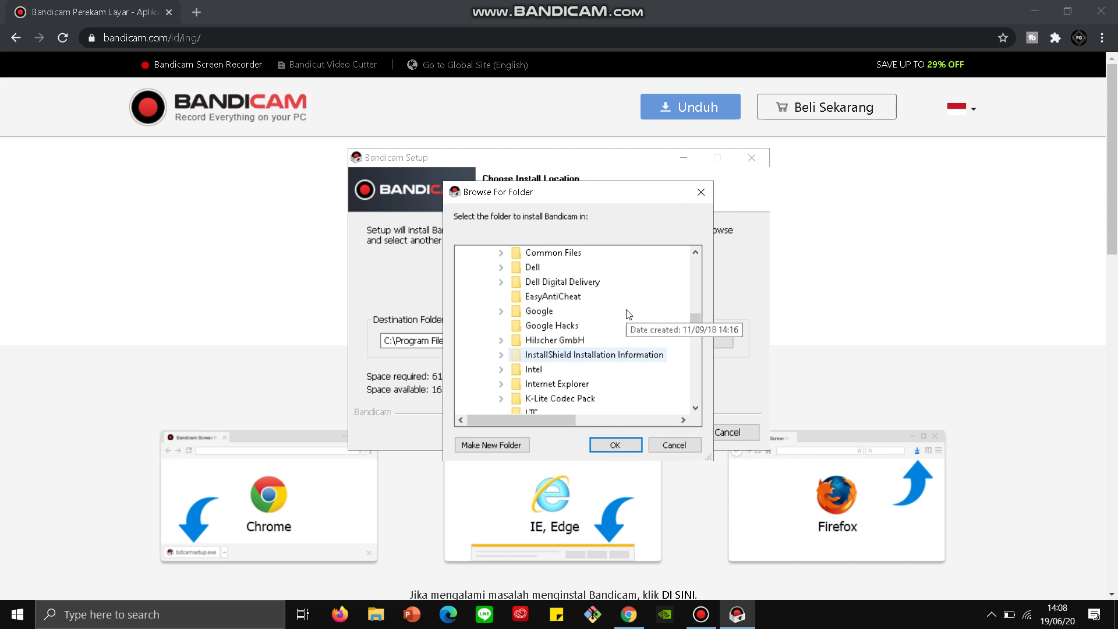
left_click(681, 445)
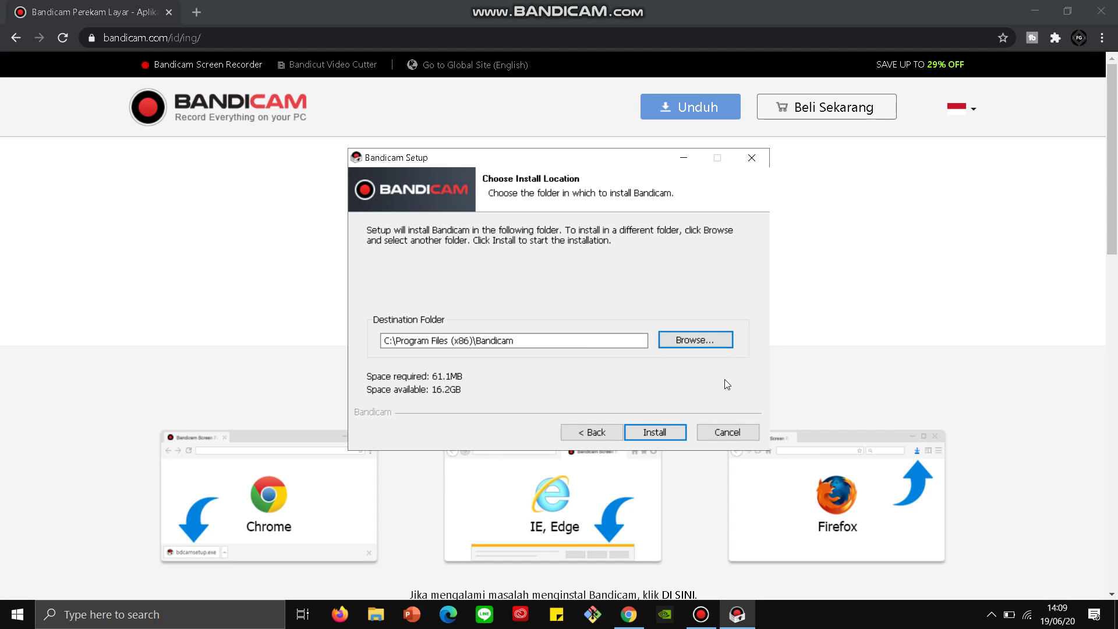
left_click(719, 437)
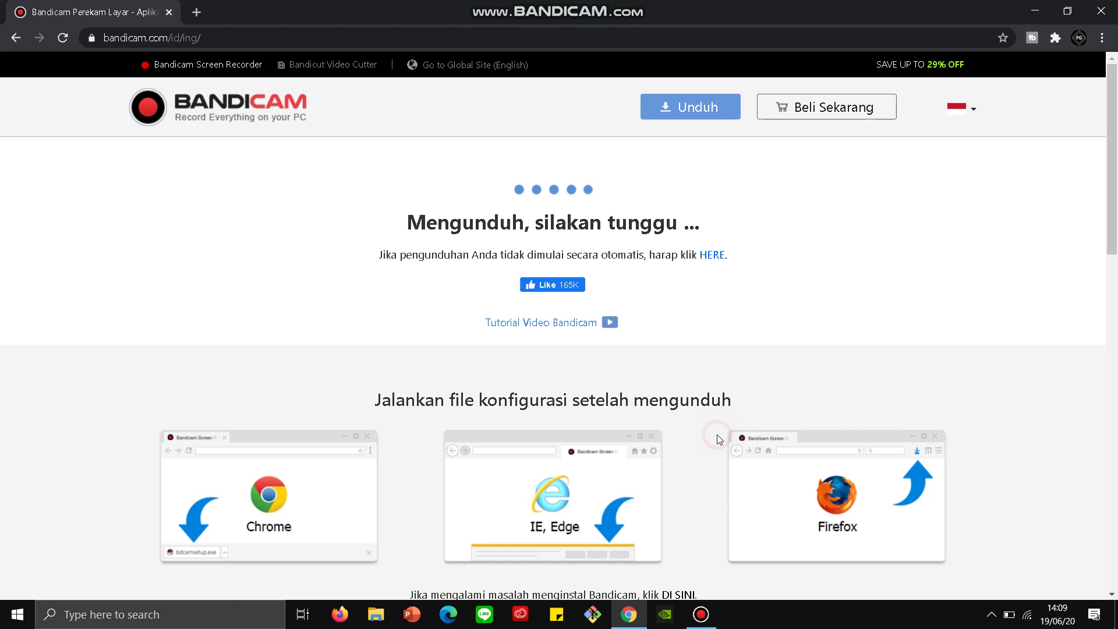
Step: Search Windows for bandicam, open the Bandicam app and move its window to the middle of the desktop
left_click(134, 620)
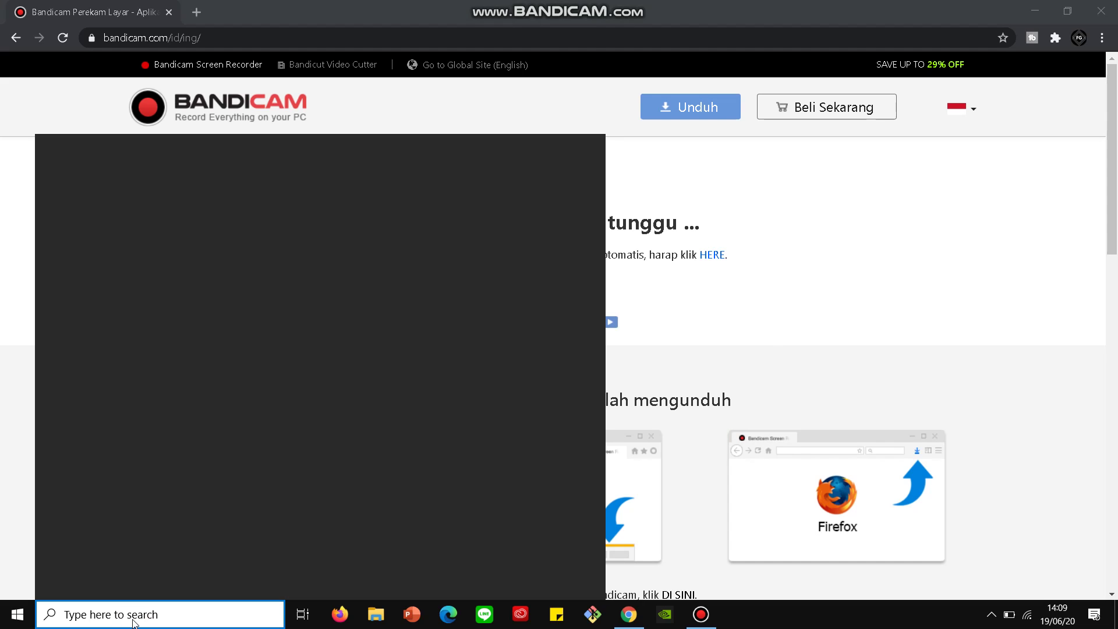
type("bandi")
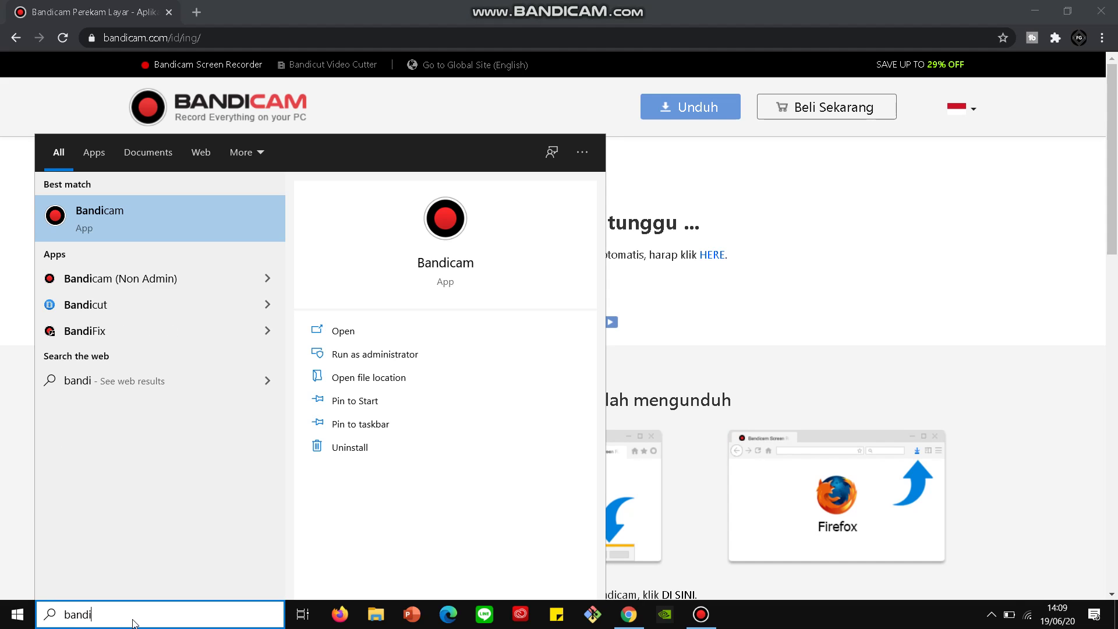
type("cam")
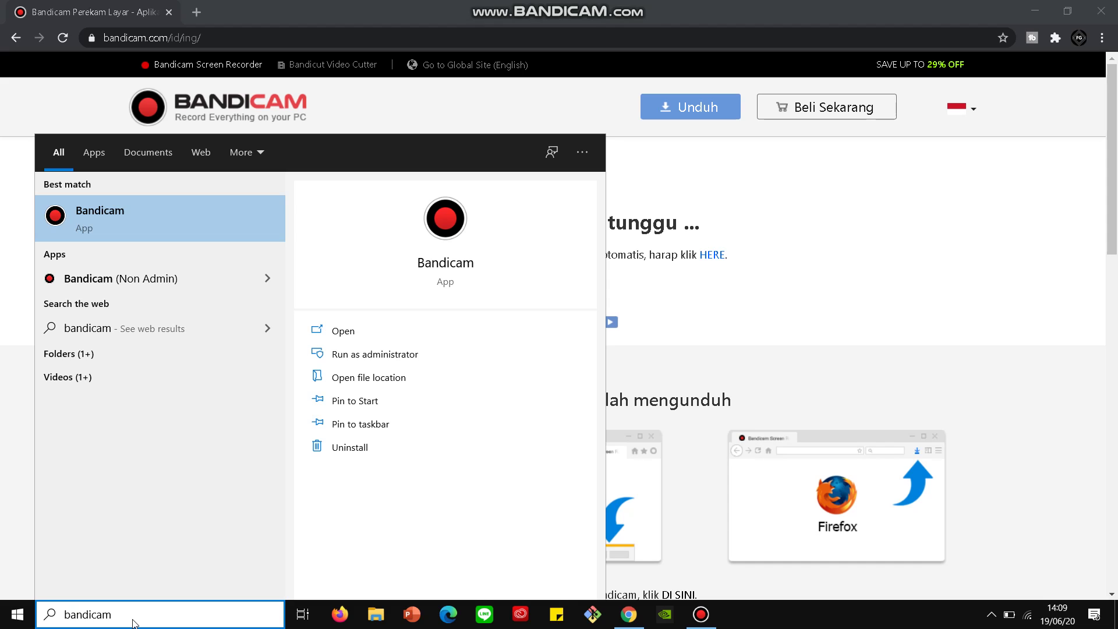
key("Return")
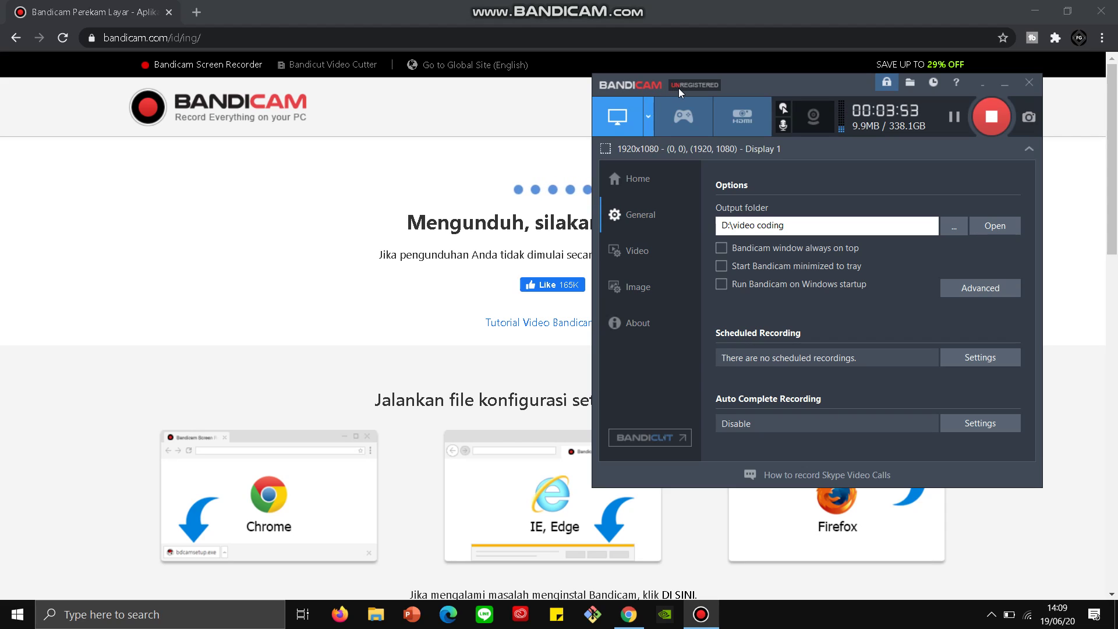
left_click(632, 115)
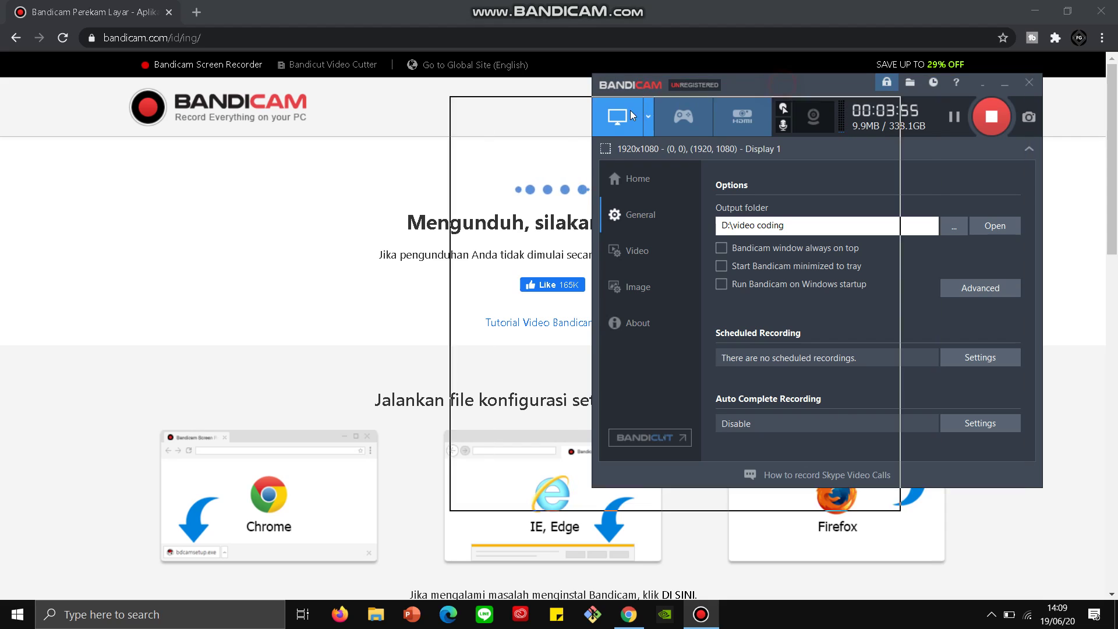
left_click_drag(632, 115, 537, 104)
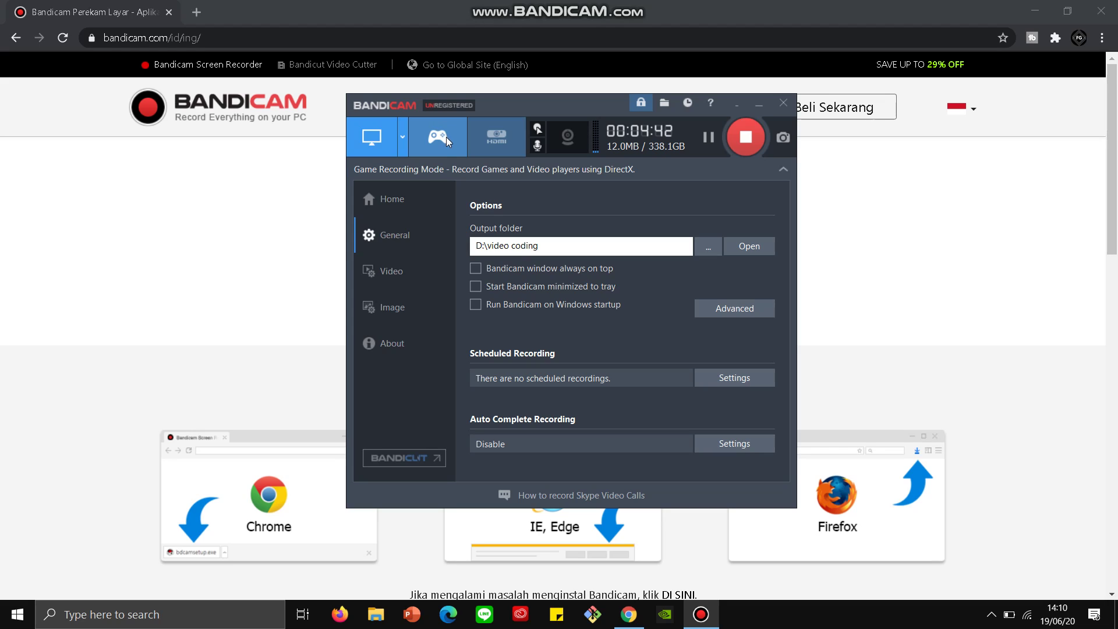
Step: Try to switch to device recording mode, and decline stopping the running recording
left_click(504, 133)
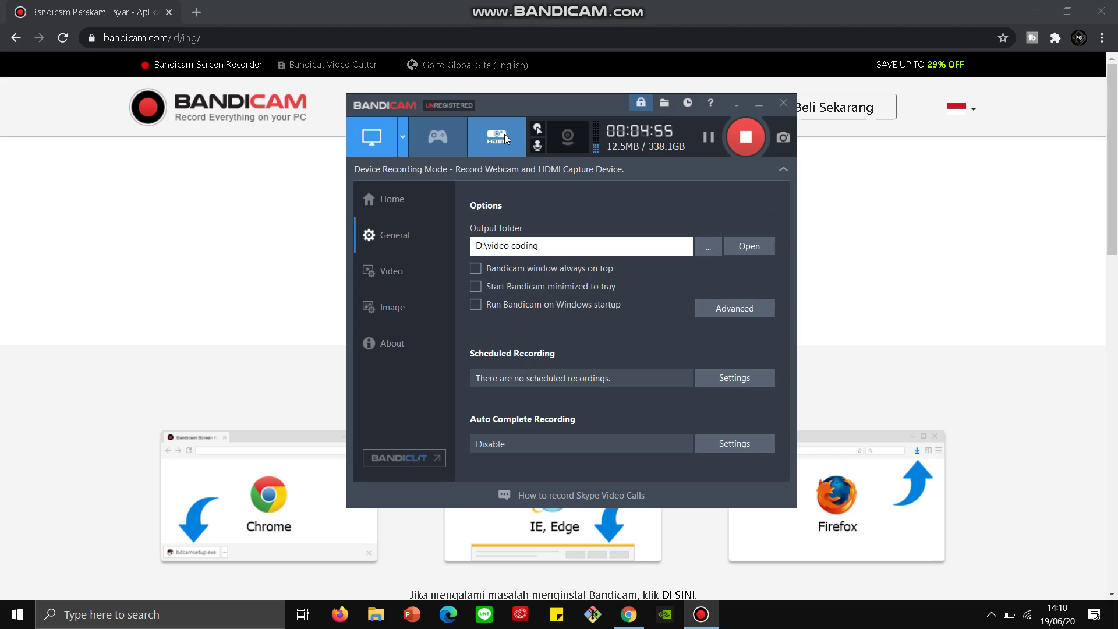
left_click(504, 134)
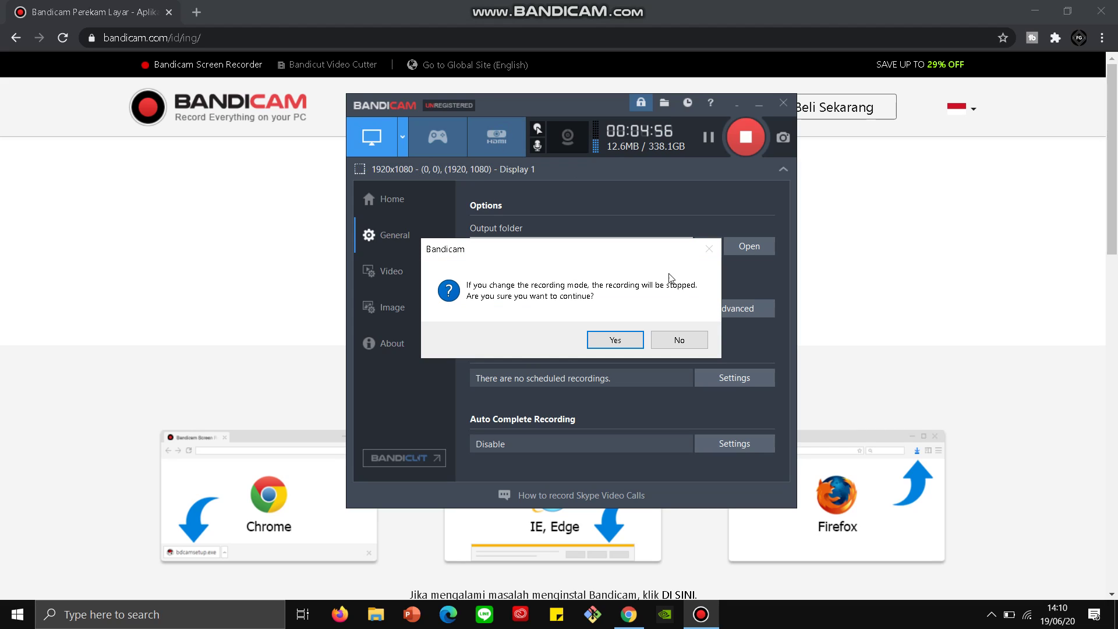
left_click(691, 343)
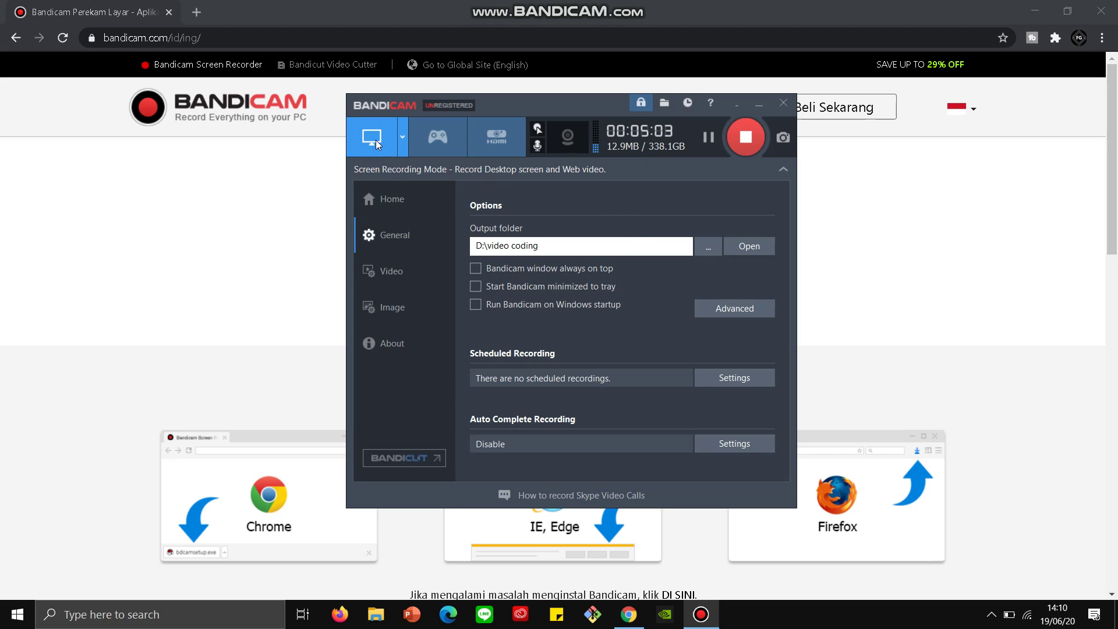
Step: Open the sound recording settings and place the dialog over the Bandicam window
left_click(538, 145)
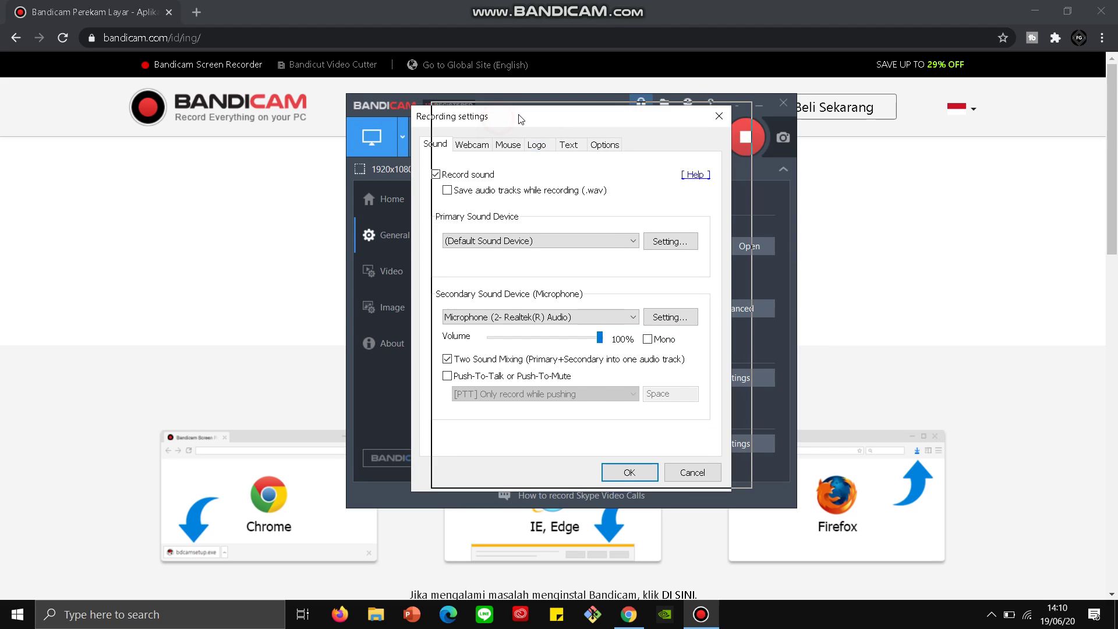
left_click_drag(499, 122, 747, 127)
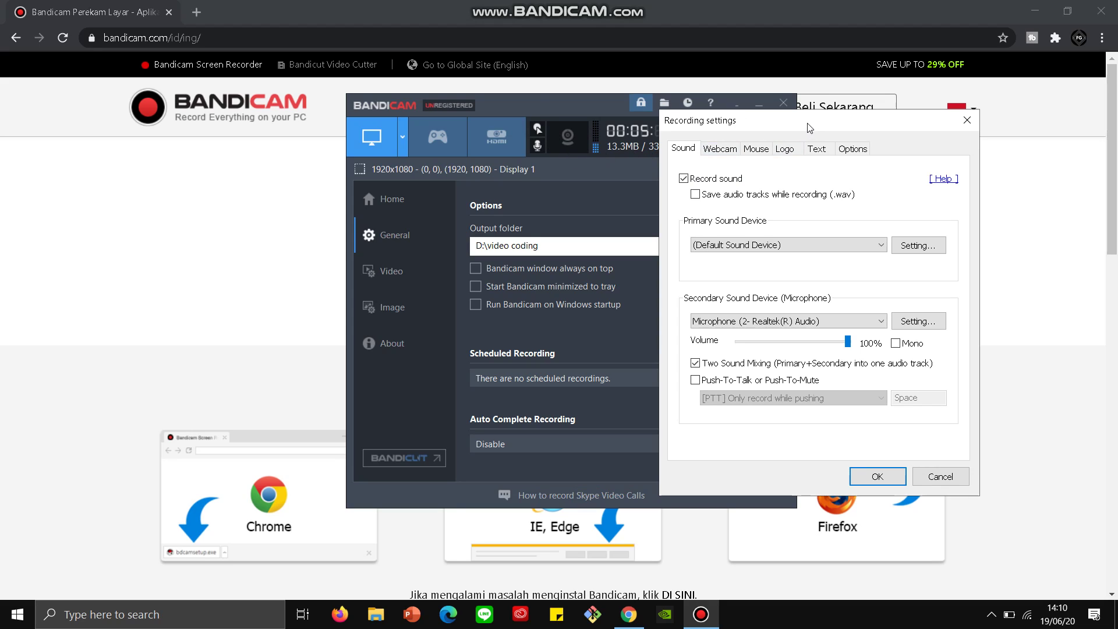
left_click_drag(744, 126, 533, 108)
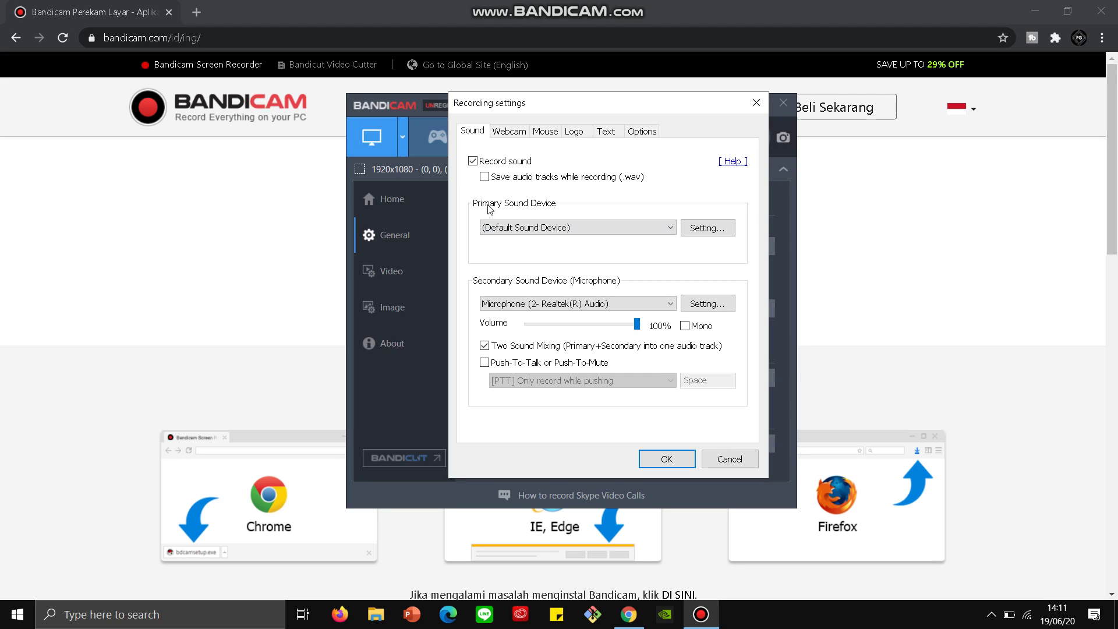
Step: Review the devices available as the primary sound device, keeping (Default Sound Device)
left_click(534, 229)
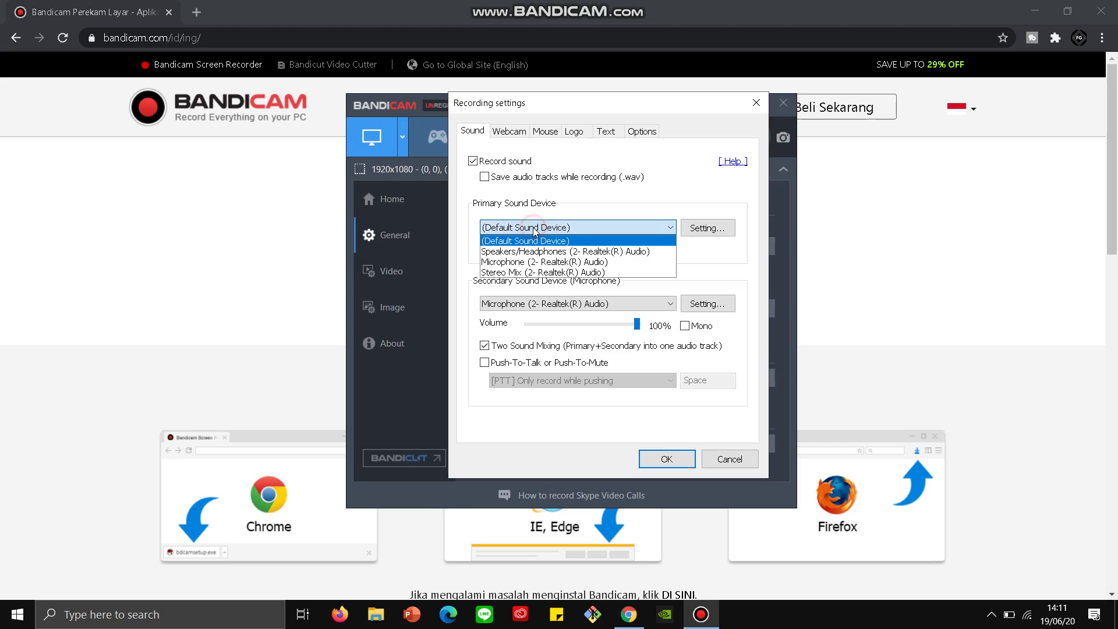
left_click(534, 230)
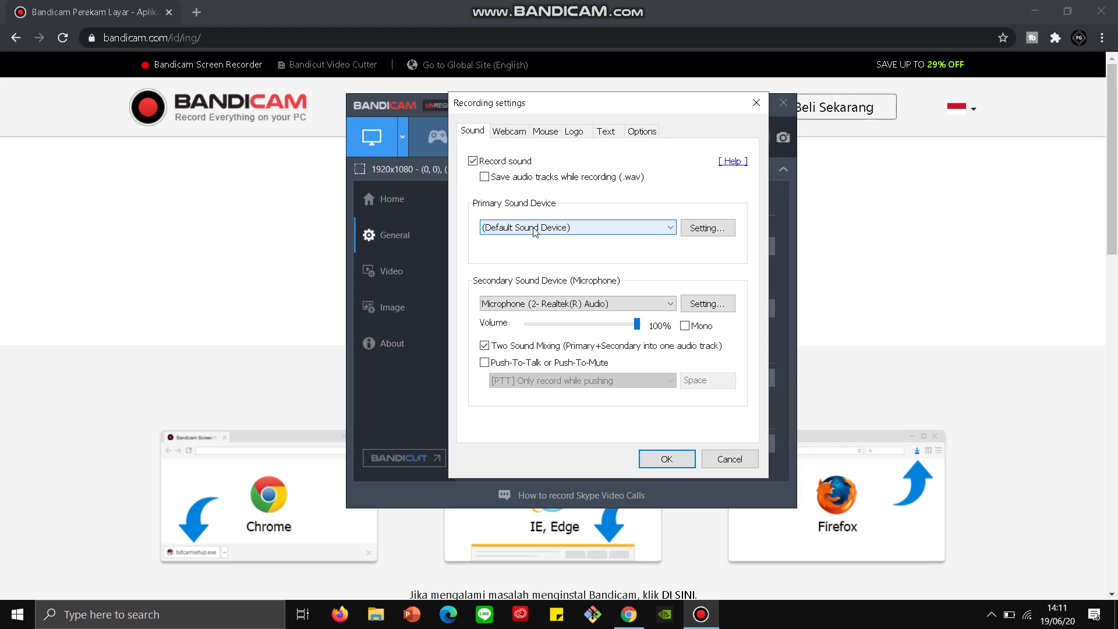
left_click(534, 229)
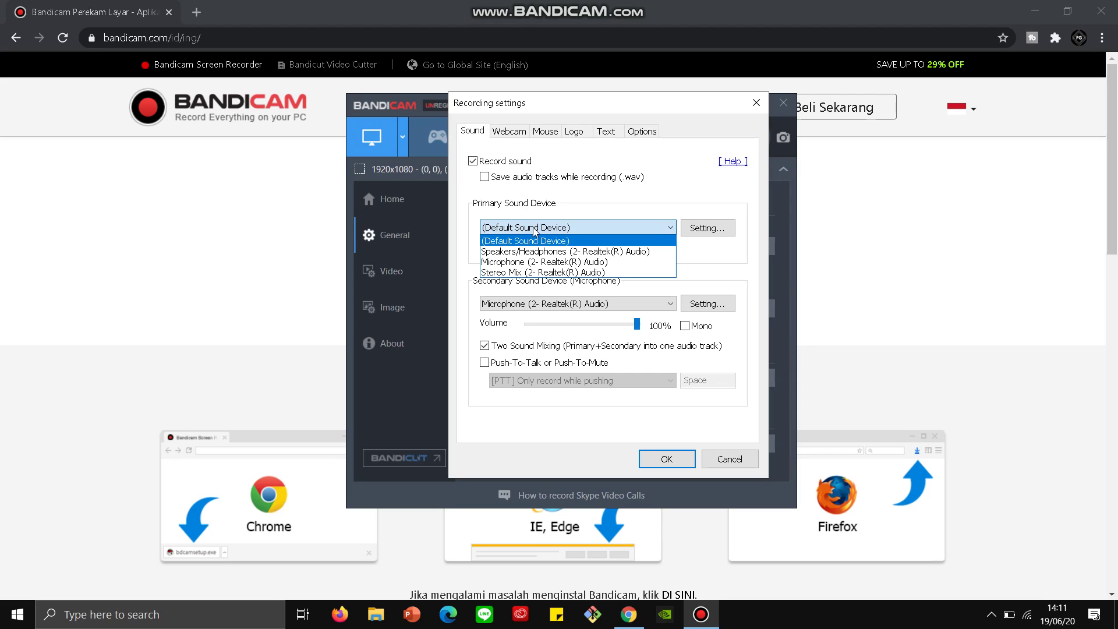
left_click(533, 231)
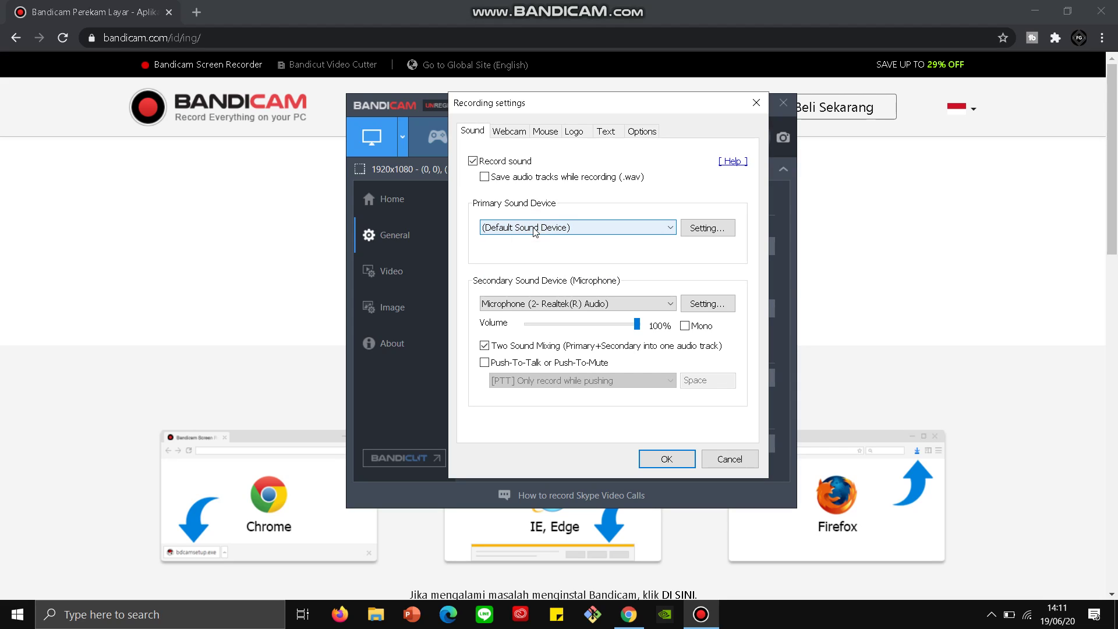
left_click(534, 231)
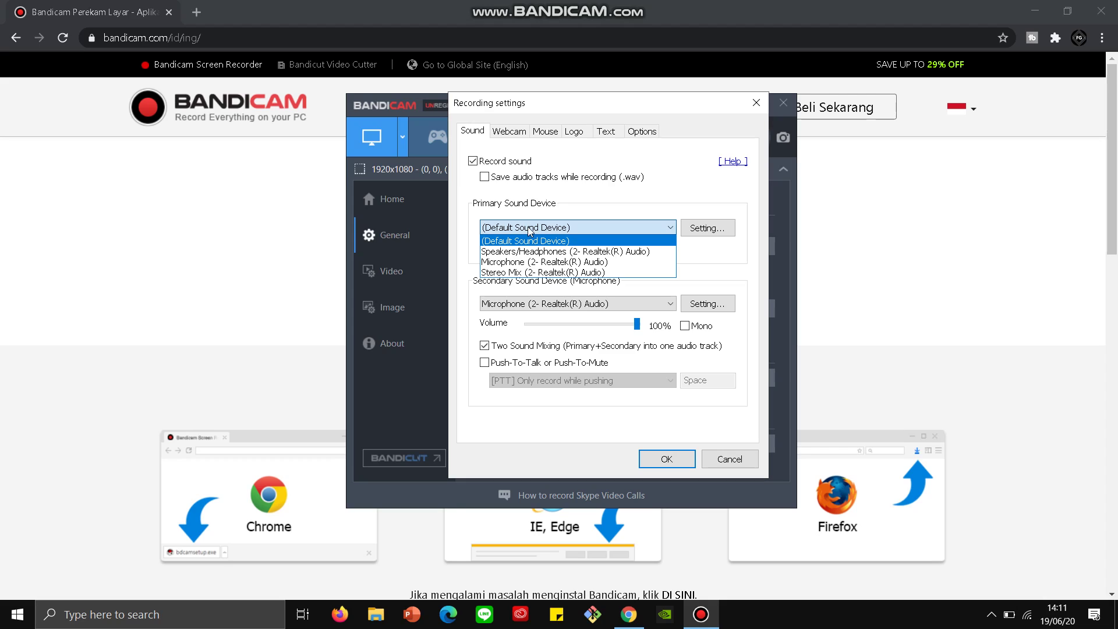
left_click(530, 232)
left_click(531, 232)
left_click(530, 232)
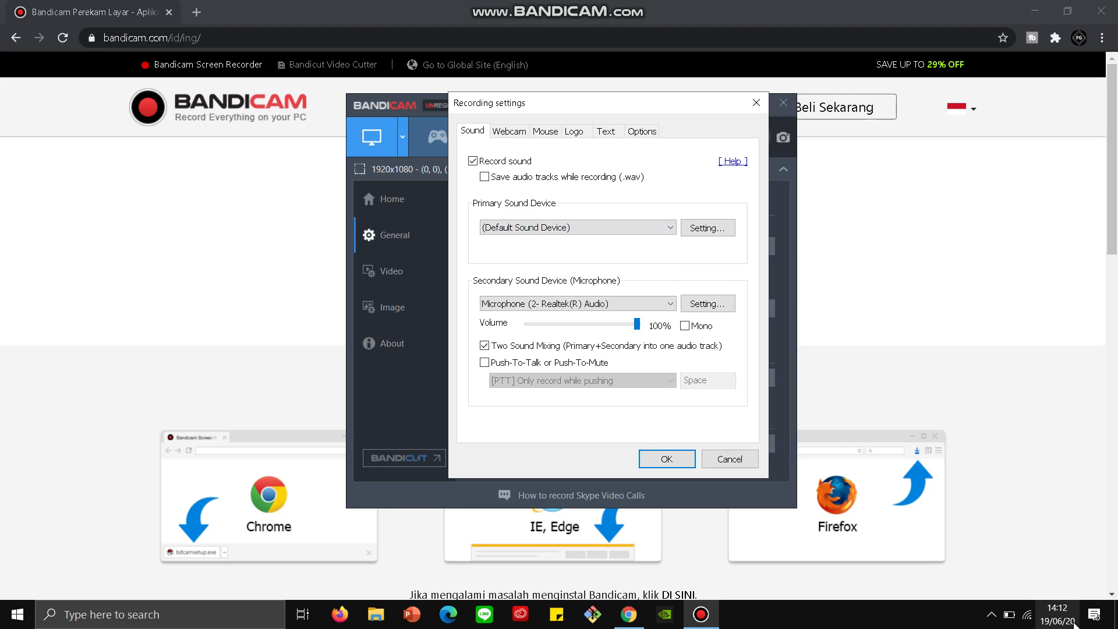
Step: Check the Windows speaker device and volume from the hidden notification icons, and return to the recording settings
left_click(992, 616)
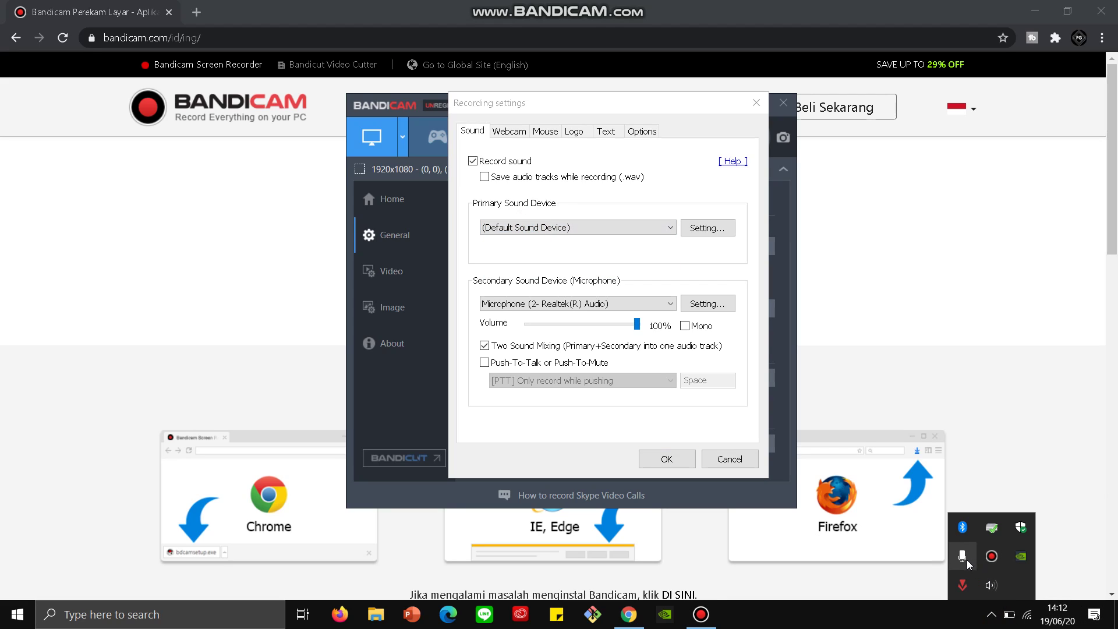
left_click(994, 584)
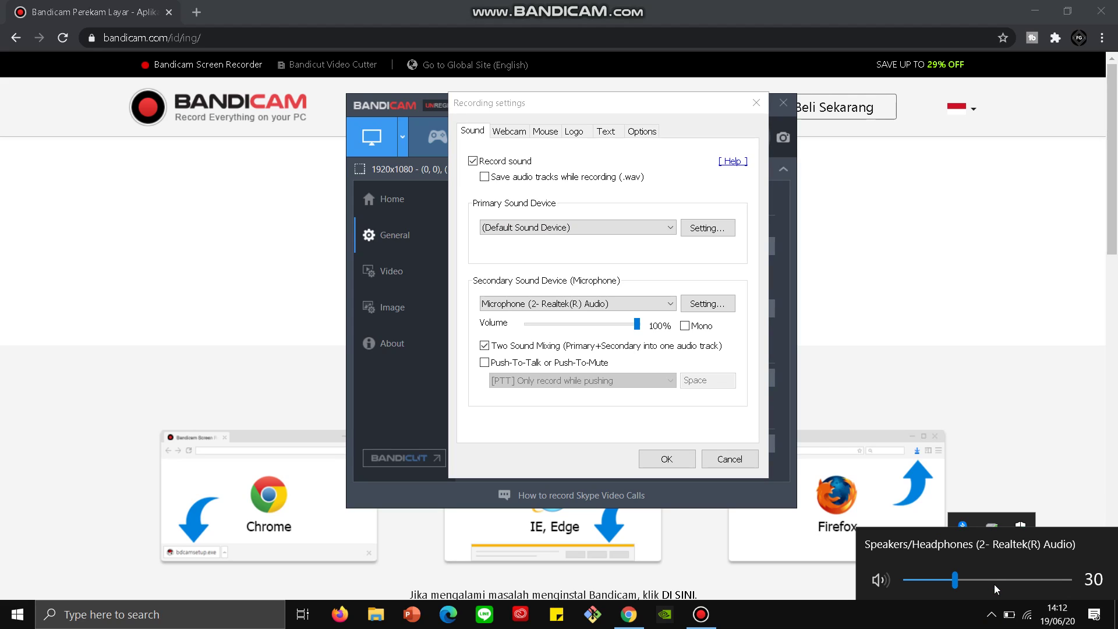
left_click(556, 254)
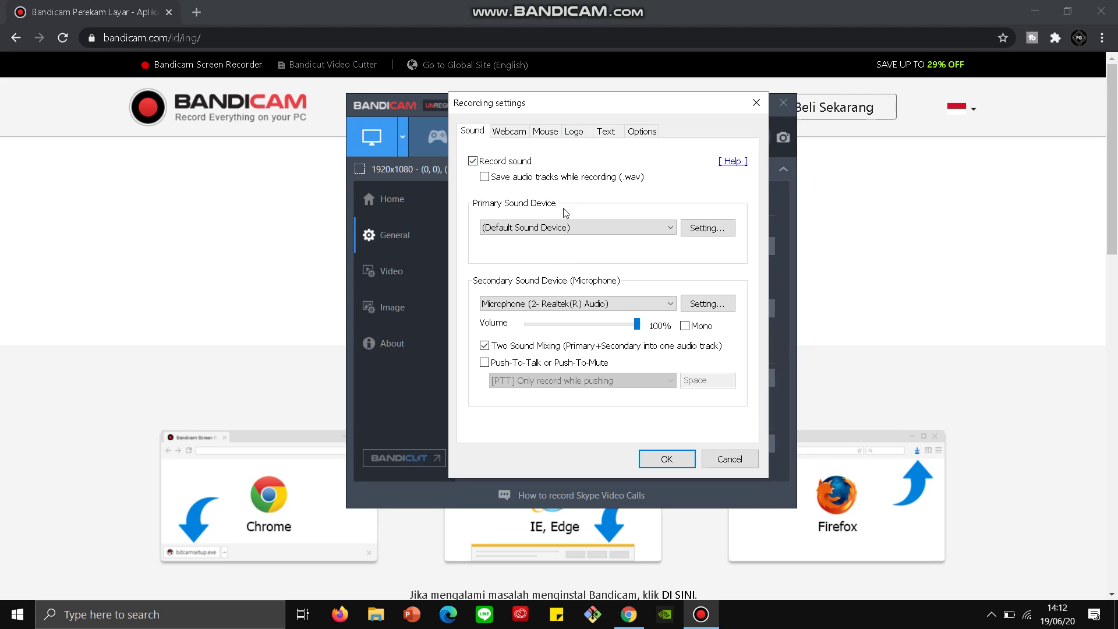
Step: Review the devices available as the secondary sound device, keeping the Realtek microphone
left_click(578, 307)
left_click(578, 307)
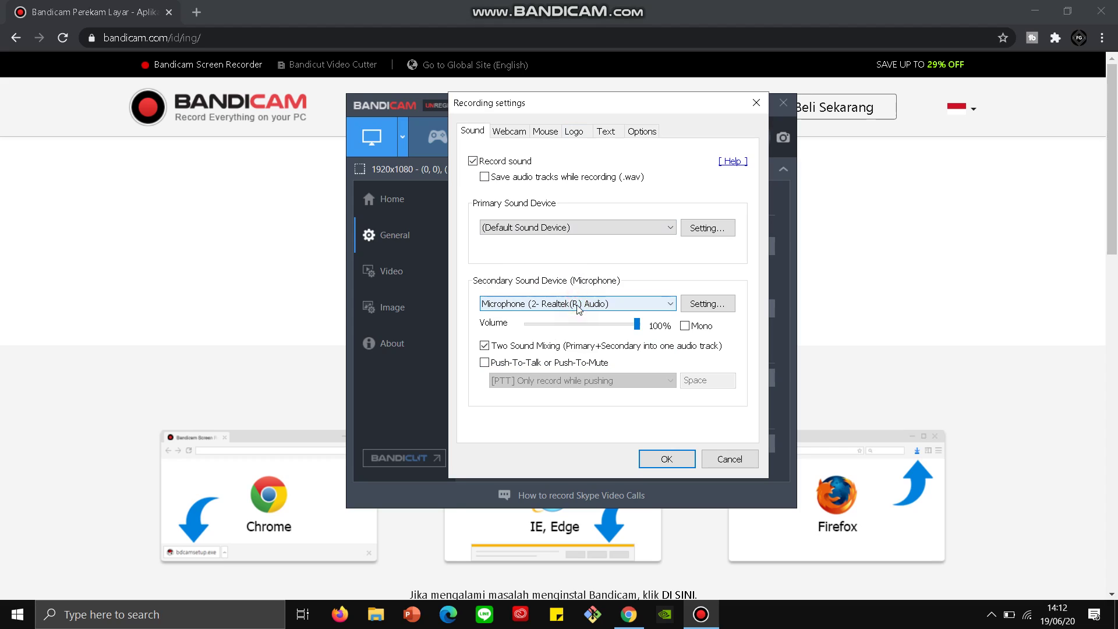
left_click(578, 307)
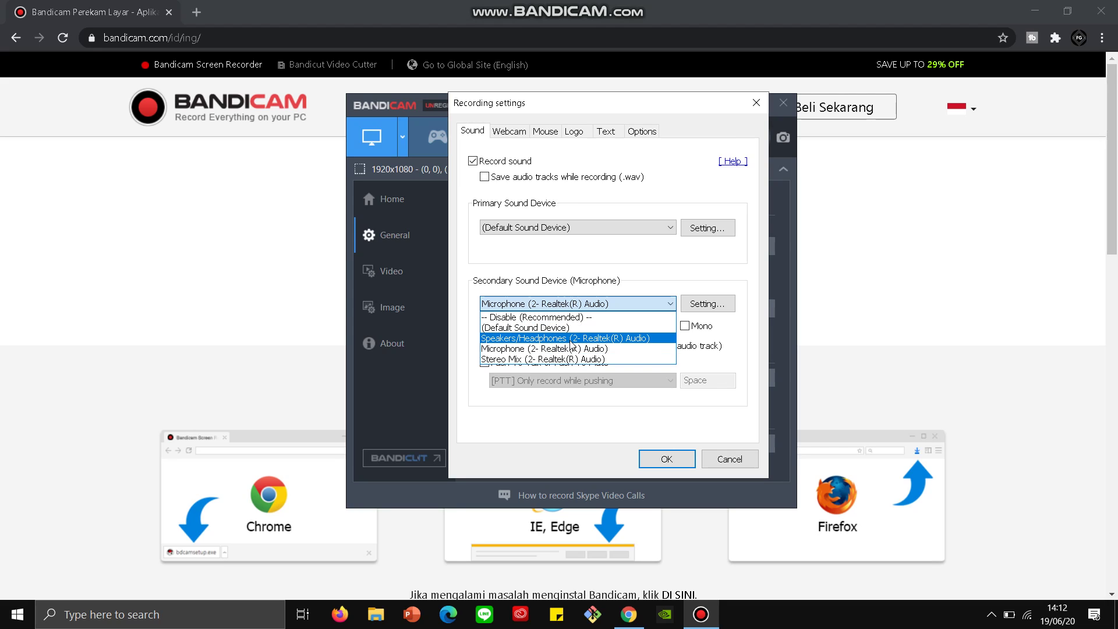
left_click(563, 267)
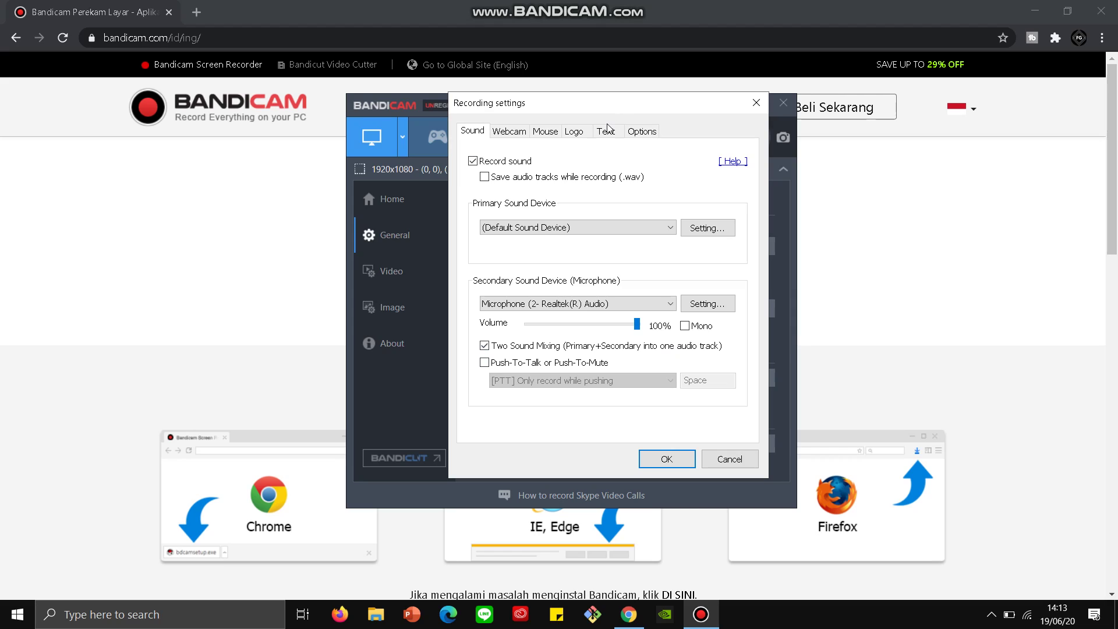
Step: Toggle Two Sound Mixing off and back on, and move the settings dialog clear of the recording controls
left_click_drag(570, 100, 678, 89)
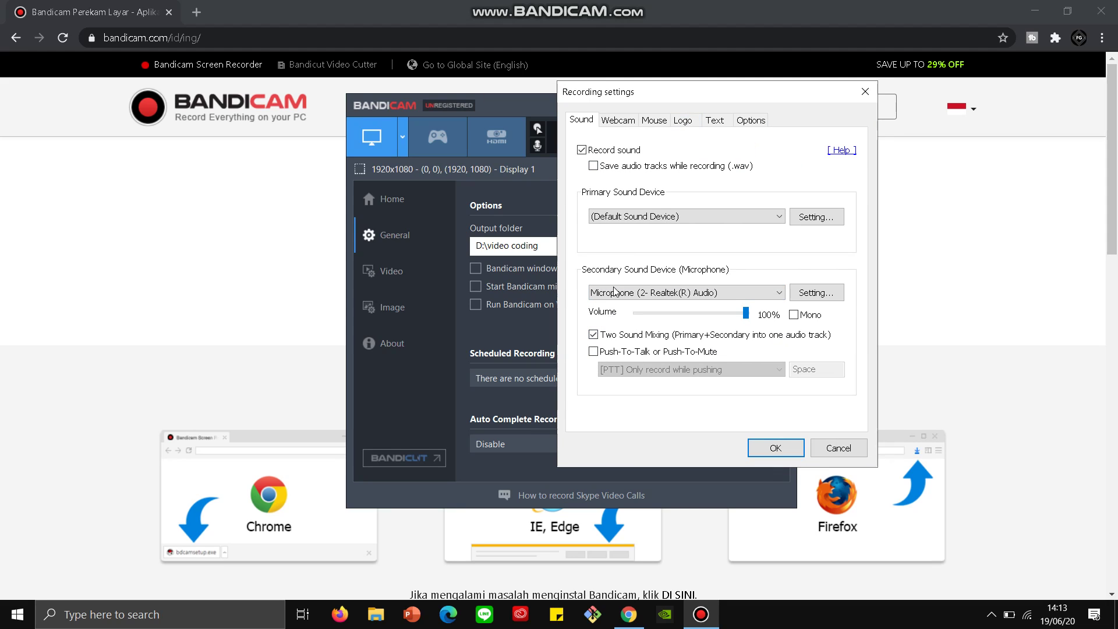
left_click_drag(651, 96, 689, 96)
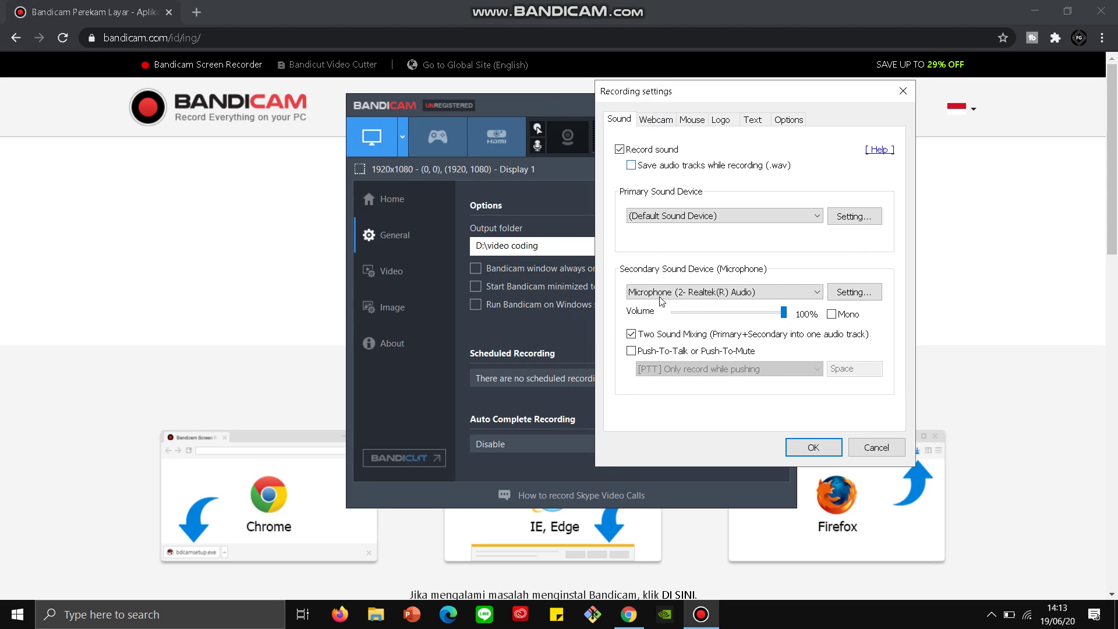
left_click(633, 334)
left_click(632, 335)
left_click_drag(786, 96, 393, 132)
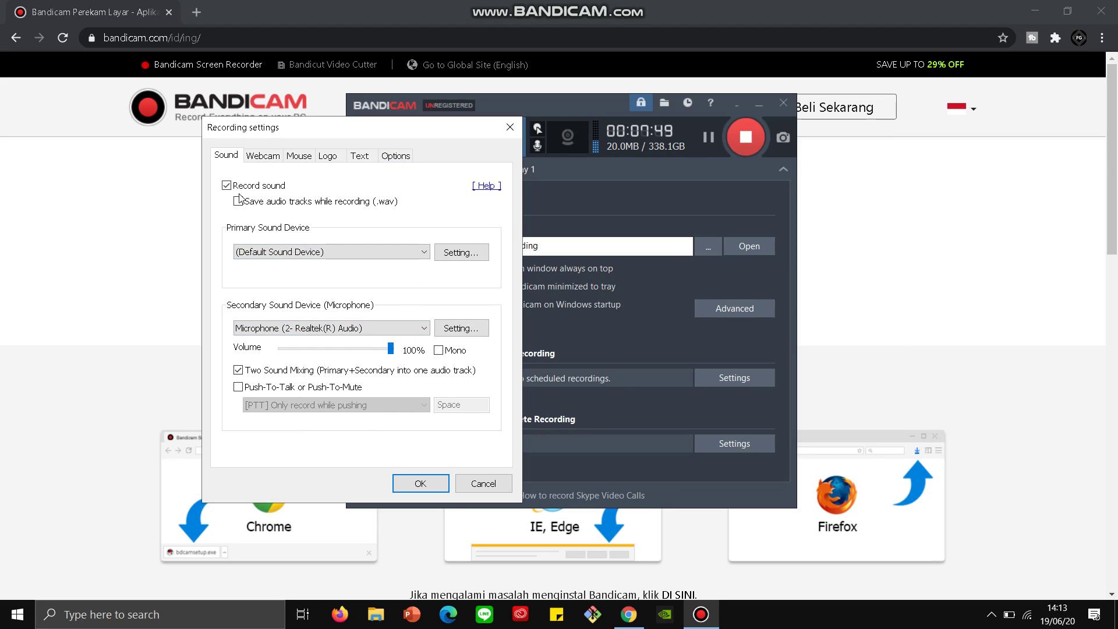
Step: Enable the webcam overlay in the webcam recording settings, and check the available webcams, keeping Integrated Webcam
left_click(261, 156)
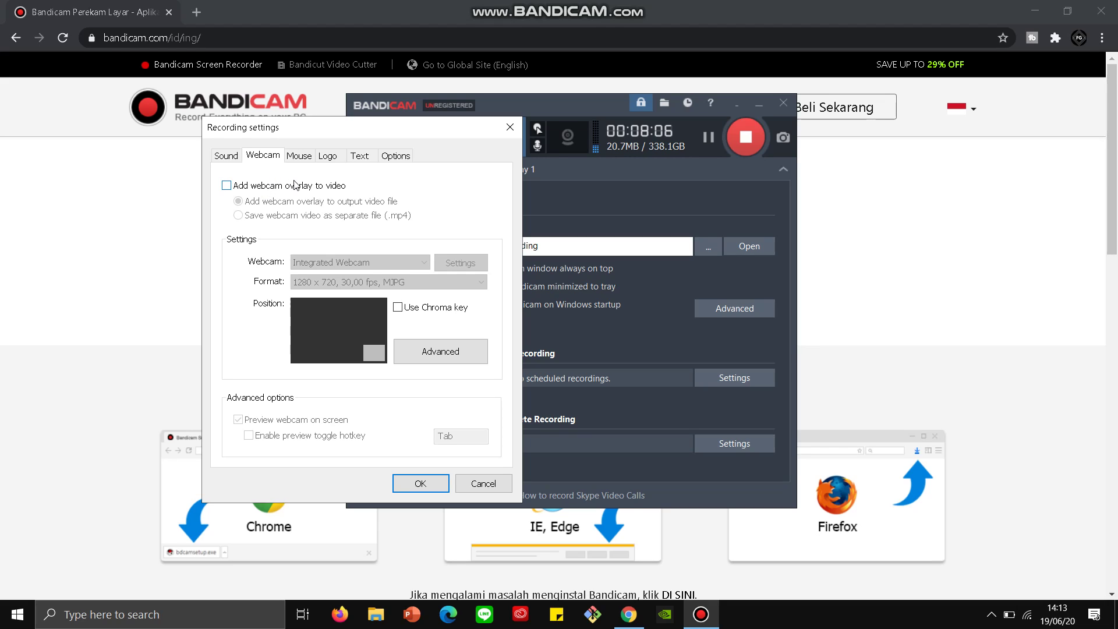
left_click(238, 187)
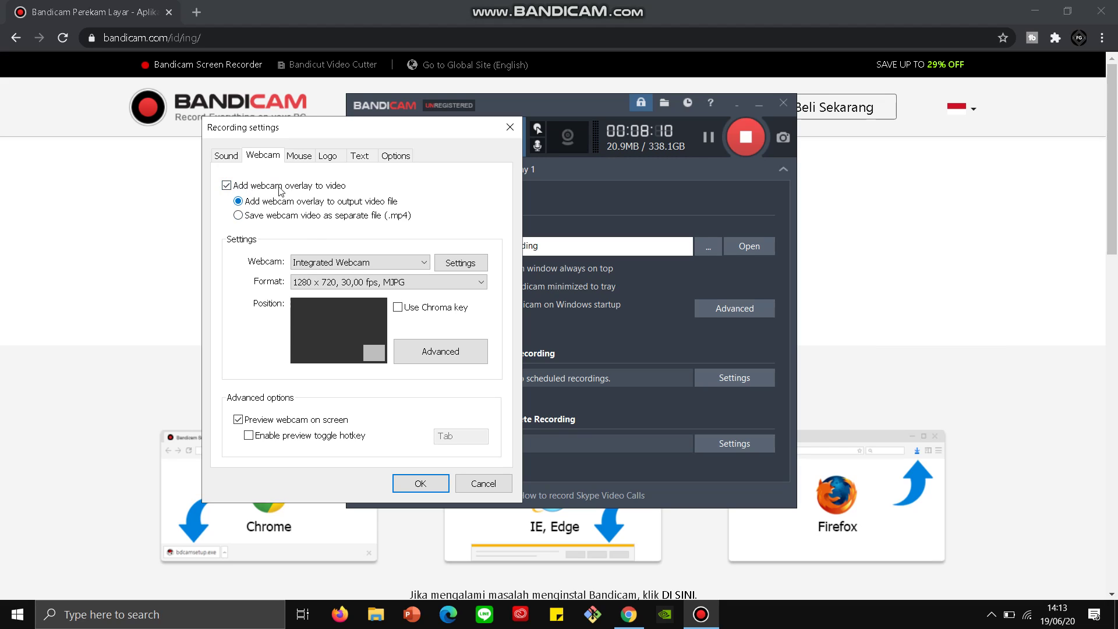
left_click(366, 265)
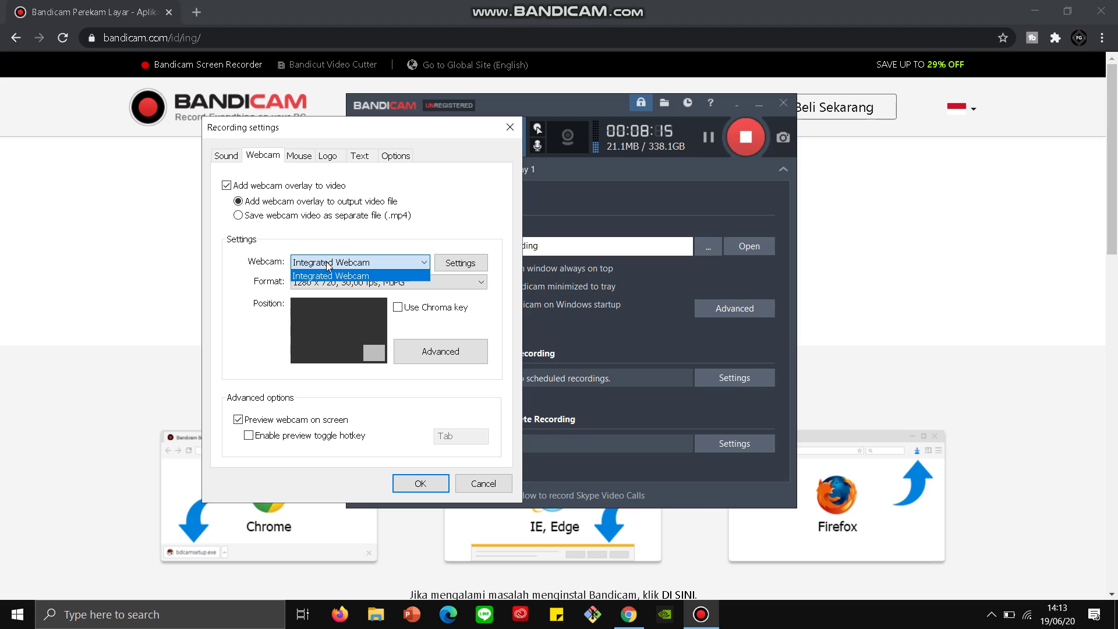
left_click(356, 263)
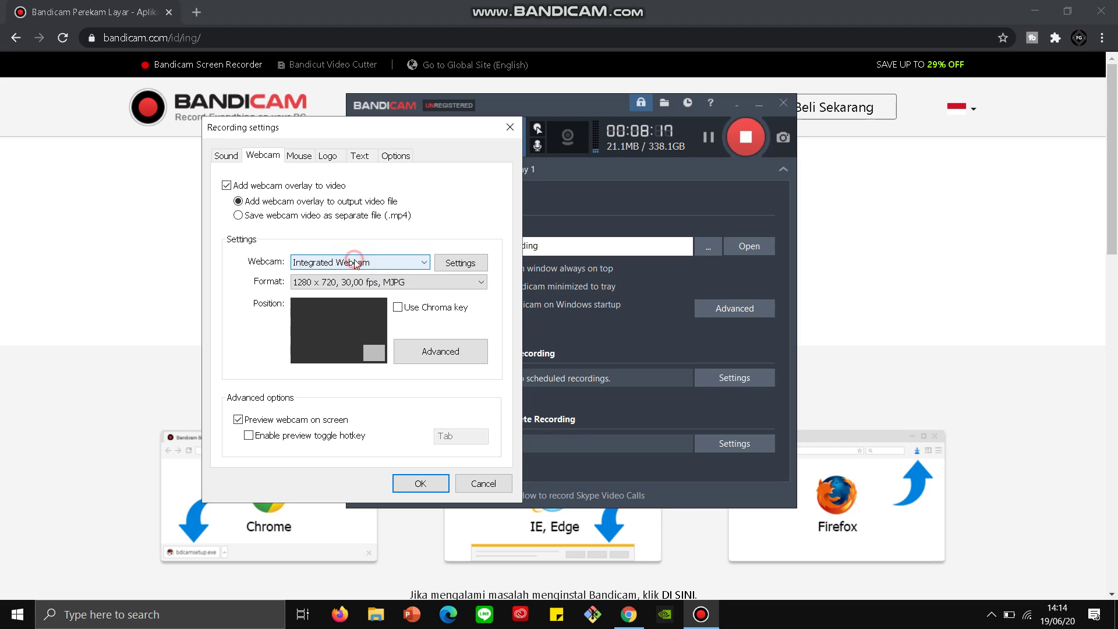
left_click(346, 263)
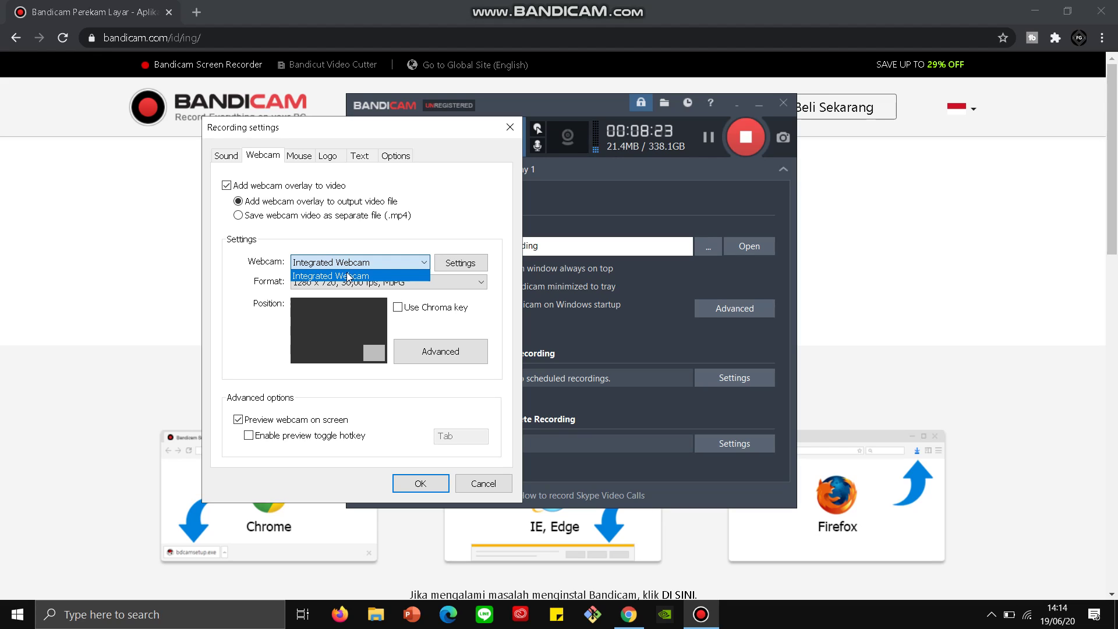
left_click(332, 262)
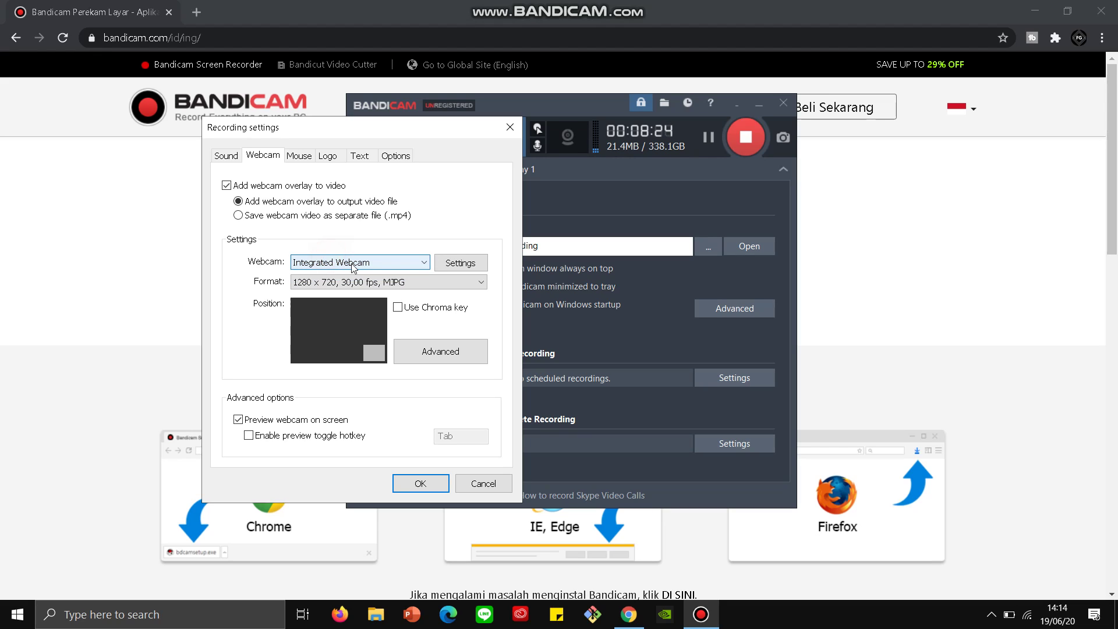
Step: Examine the integrated webcam's Video Proc Amp and Camera Control properties, and close them without changes
left_click(461, 262)
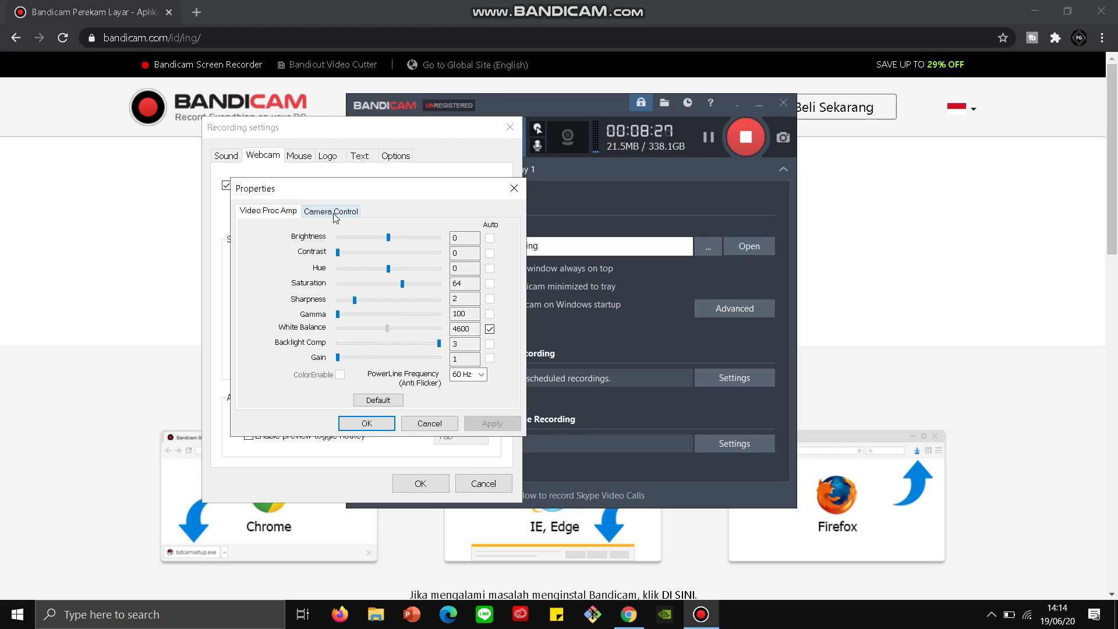
left_click(331, 212)
left_click(274, 211)
left_click(439, 424)
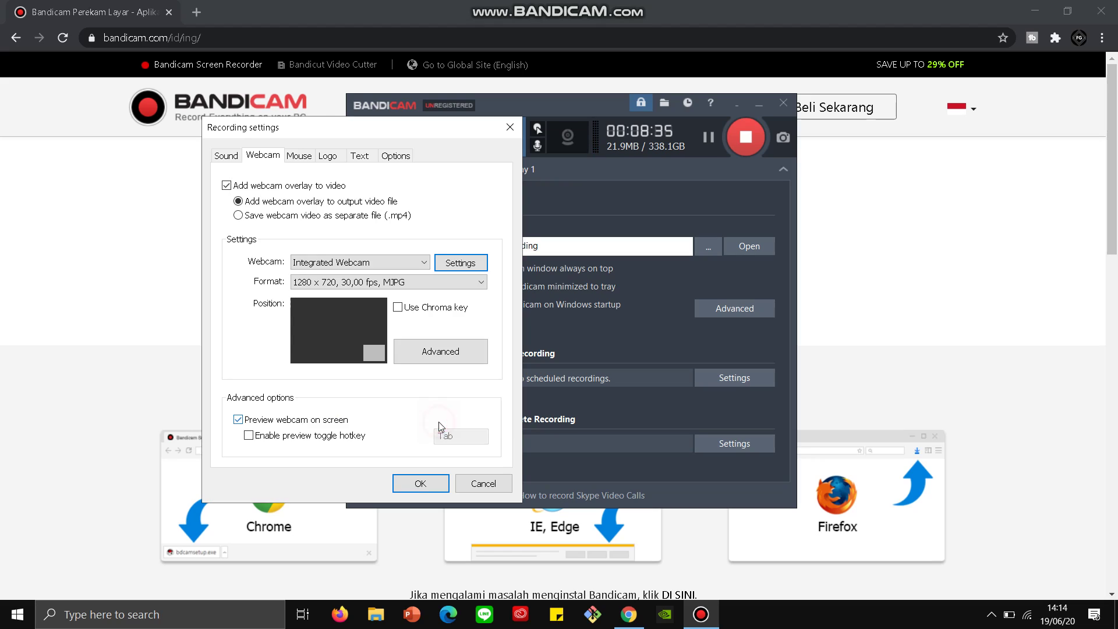
Step: Review the webcam format options, keeping 1280 x 720, 30,00 fps, MJPG
left_click(337, 288)
left_click(335, 287)
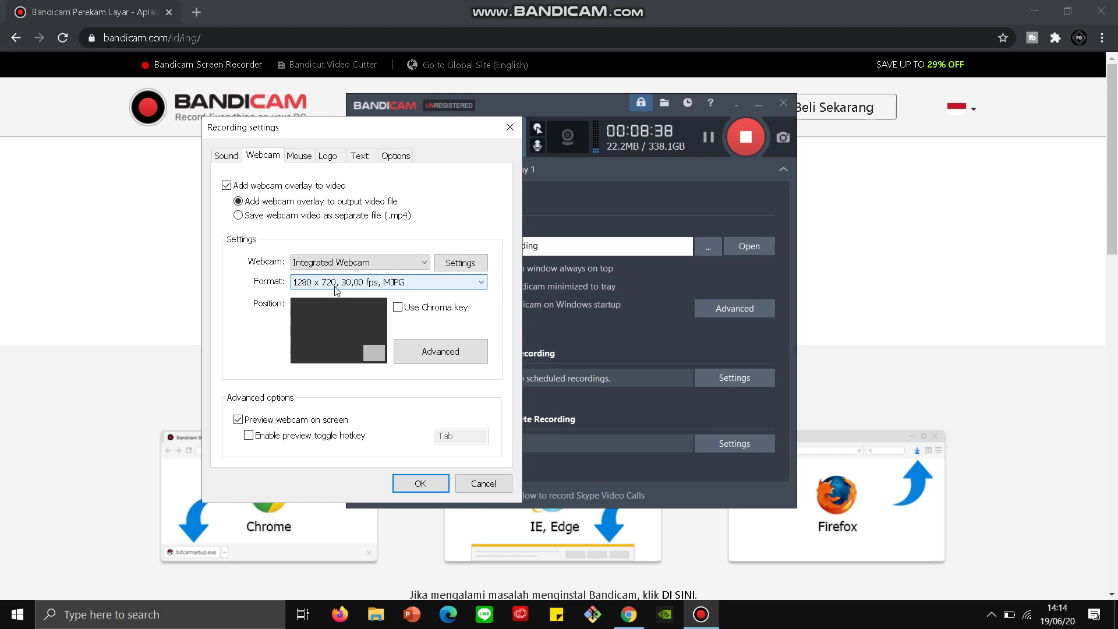
left_click(337, 288)
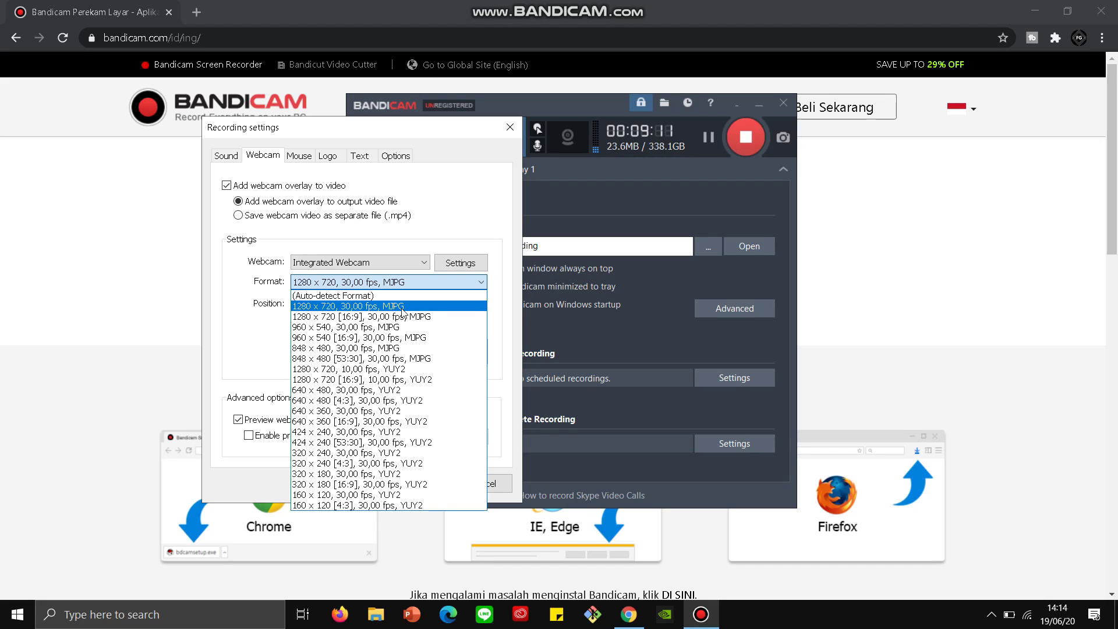
left_click(448, 215)
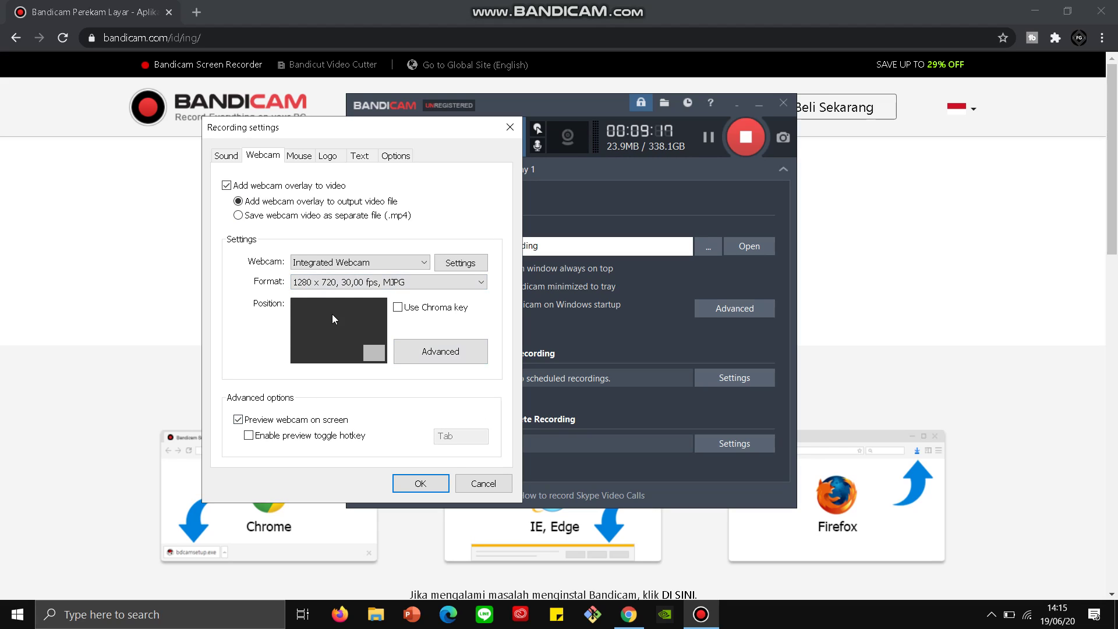
Step: Inspect the webcam preview and advanced overlay settings, and cancel them
left_click(419, 350)
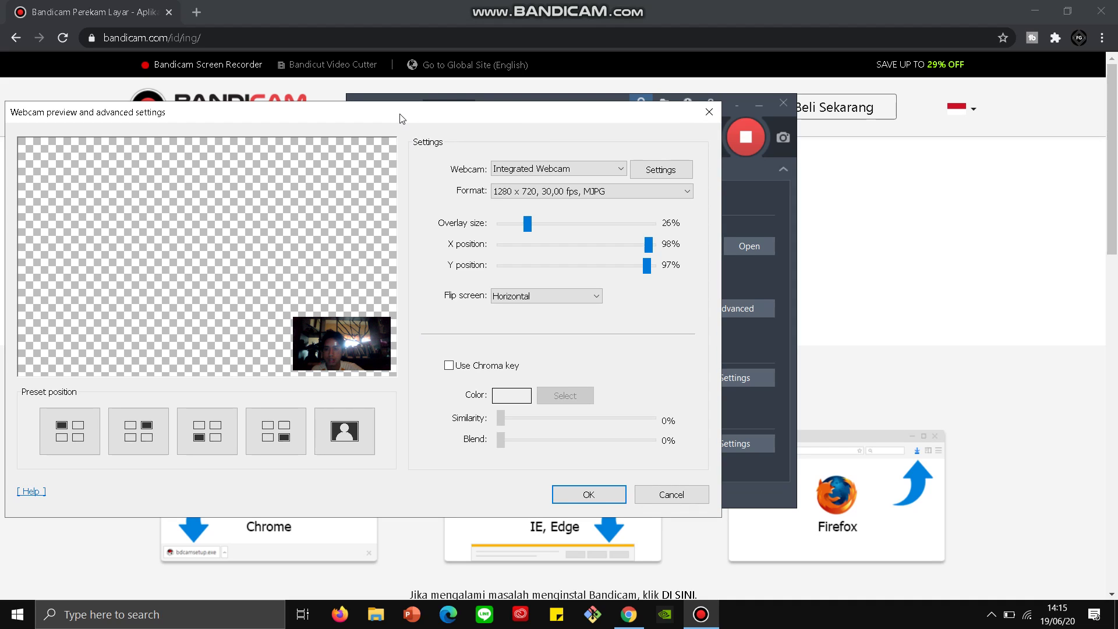
left_click_drag(400, 118, 372, 139)
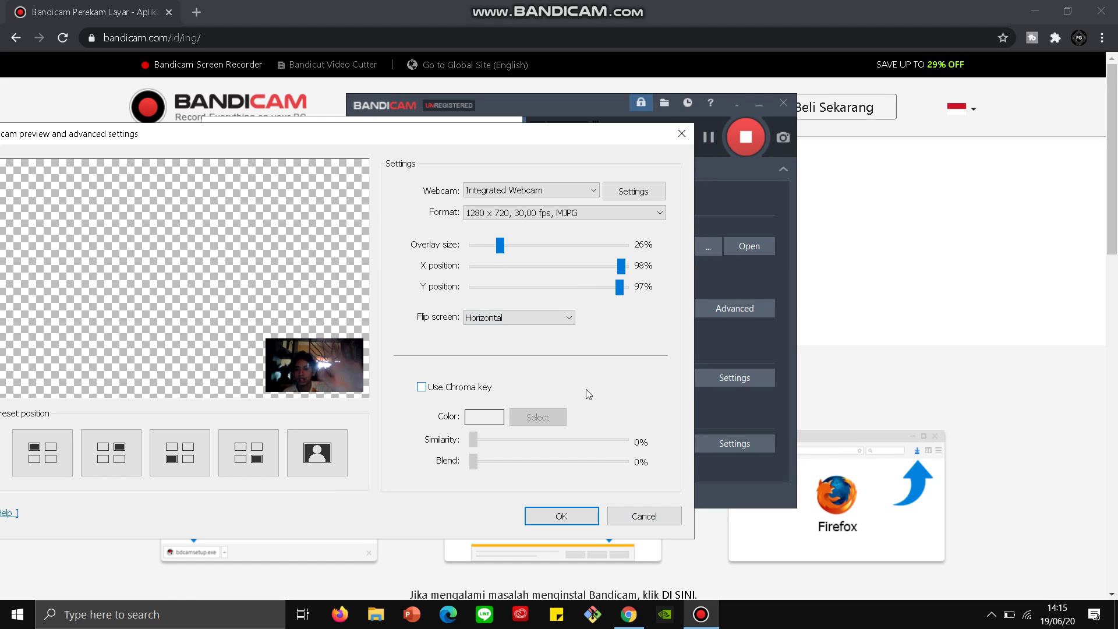
left_click(633, 520)
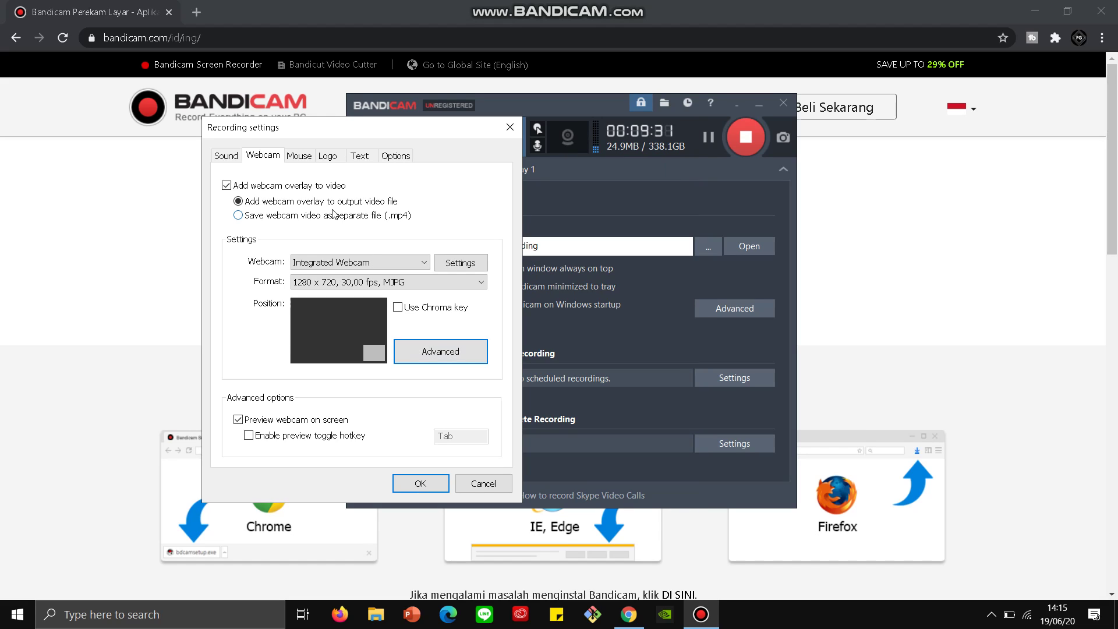
Step: Turn off the webcam overlay and cancel the recording settings dialog
left_click(224, 186)
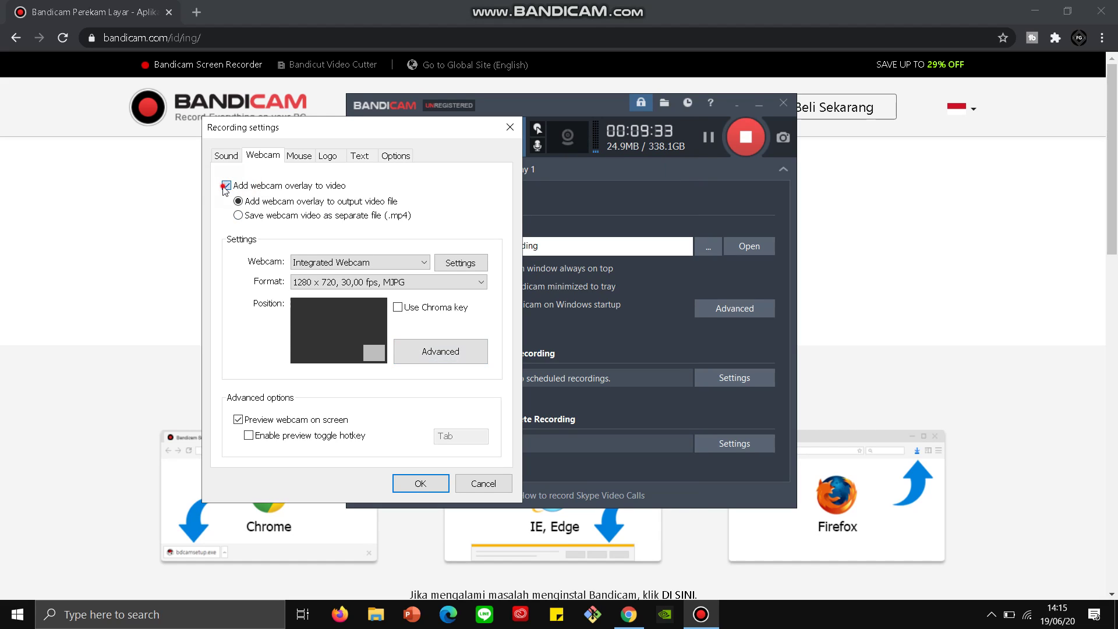
left_click(475, 485)
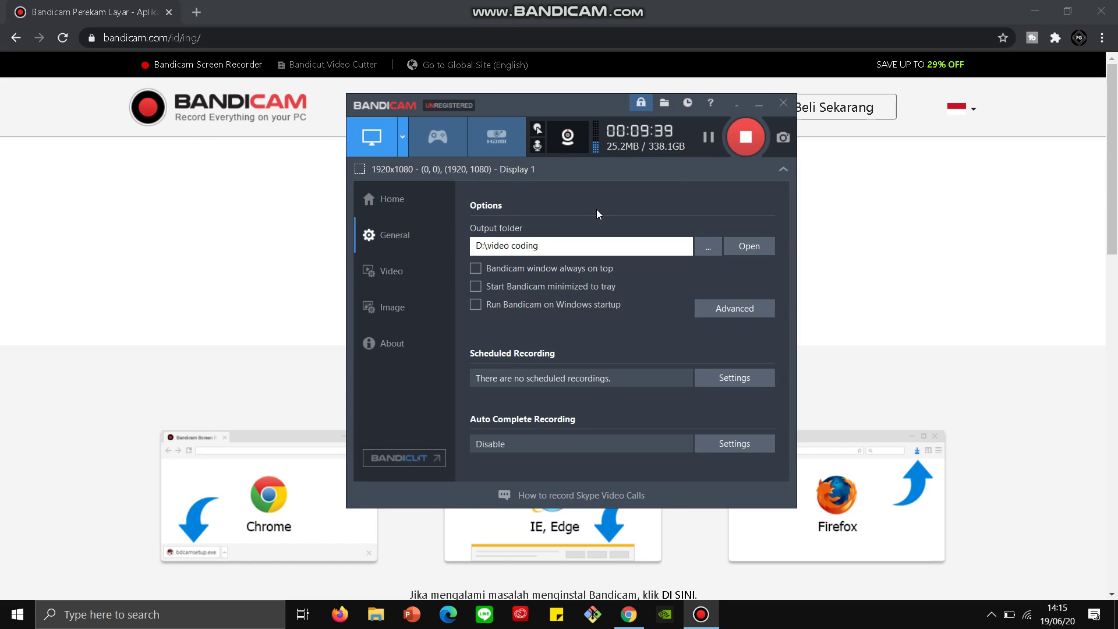
Step: Shift the Bandicam window sideways, and view the output folder chooser without selecting another folder for the videos
left_click_drag(517, 105, 610, 107)
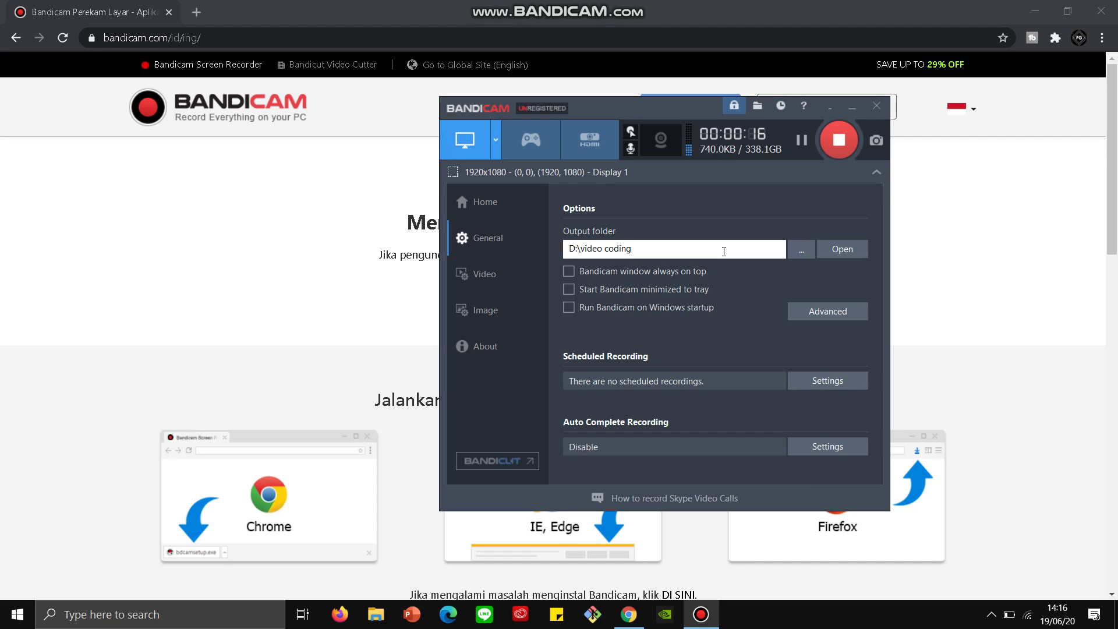
left_click(801, 249)
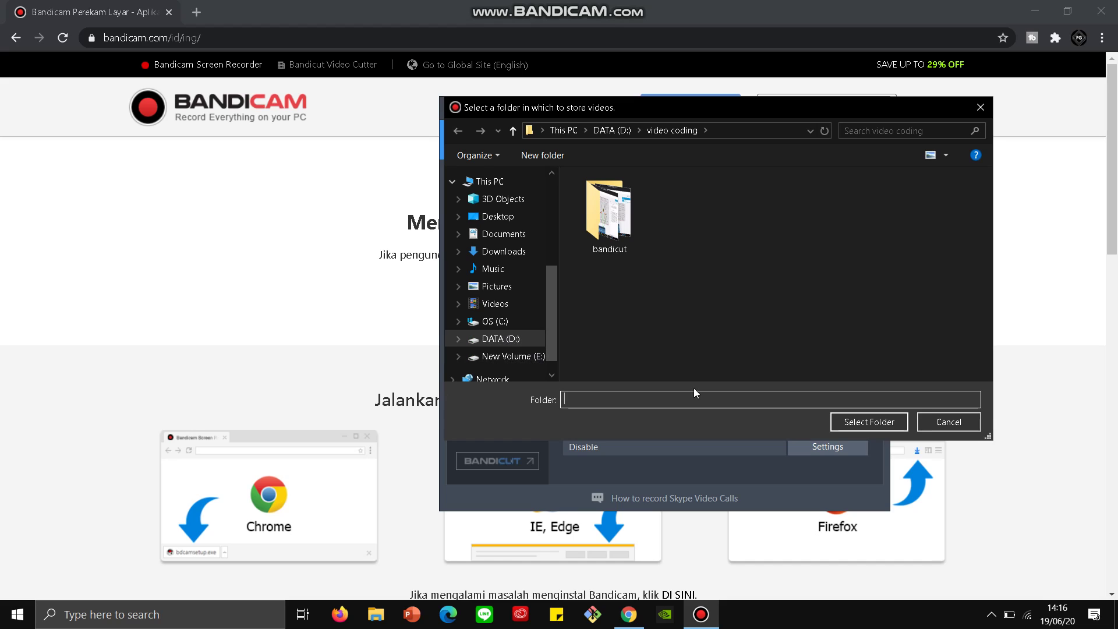
left_click(937, 422)
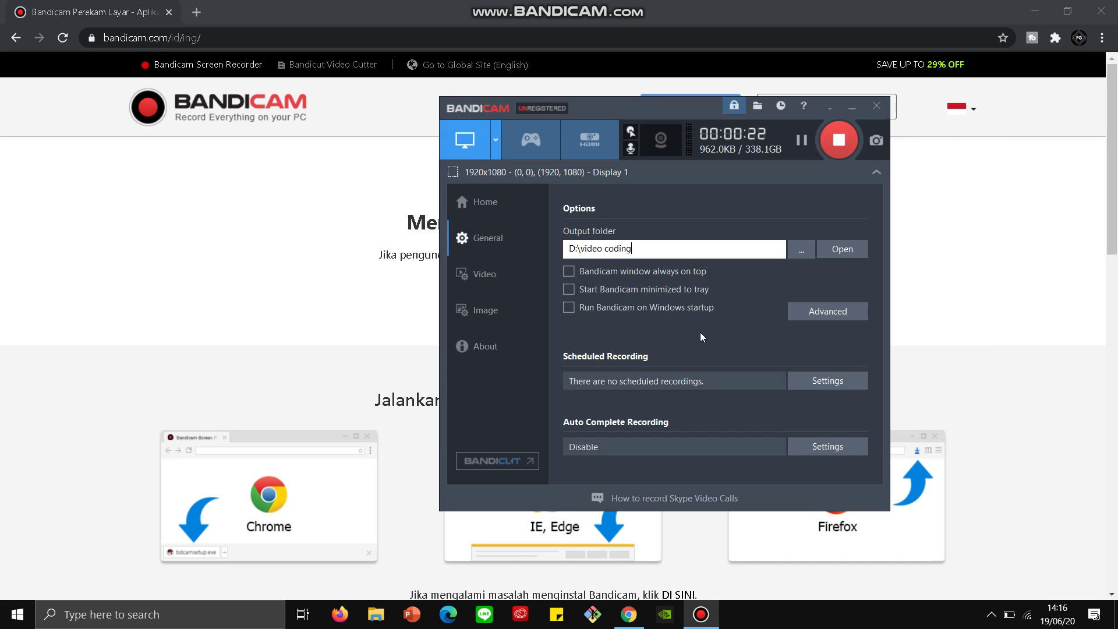
left_click(645, 247)
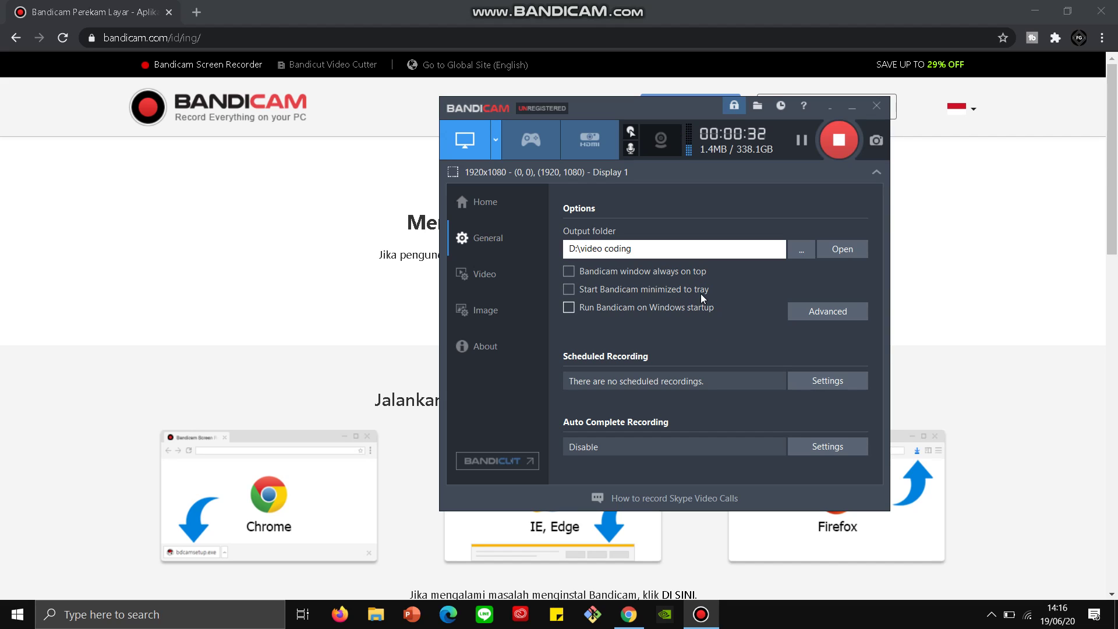
Step: Review the general advanced options, briefly toggling the display of FPS in captured video and images
left_click(831, 317)
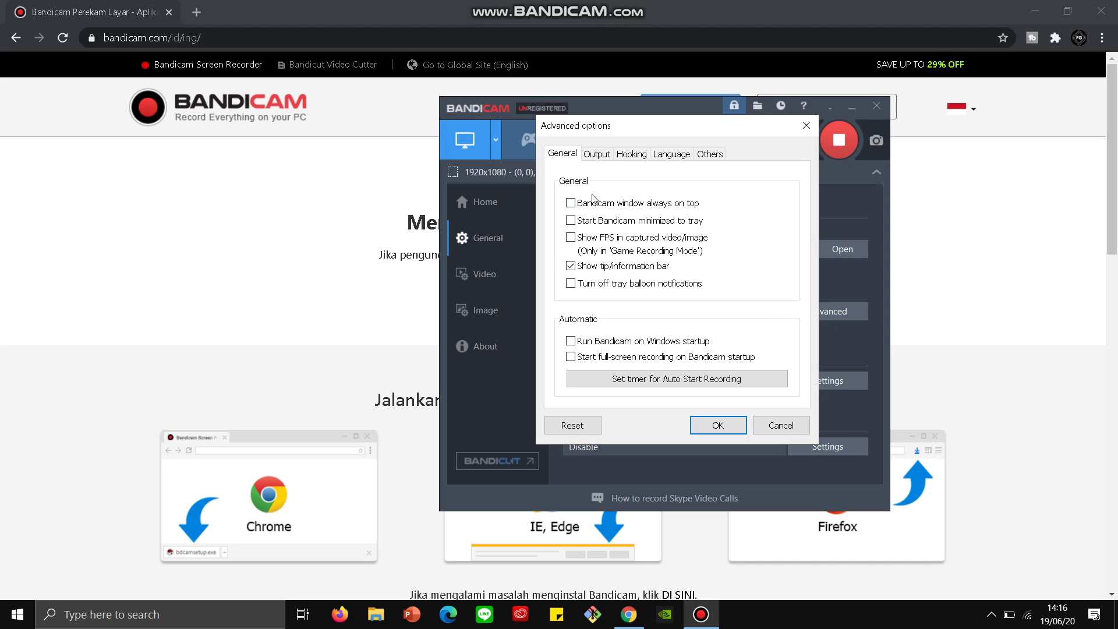
left_click(575, 237)
left_click(576, 237)
Step: Inspect the timer recording settings, trying the Start at option and returning to Start in 30 minutes
left_click(638, 381)
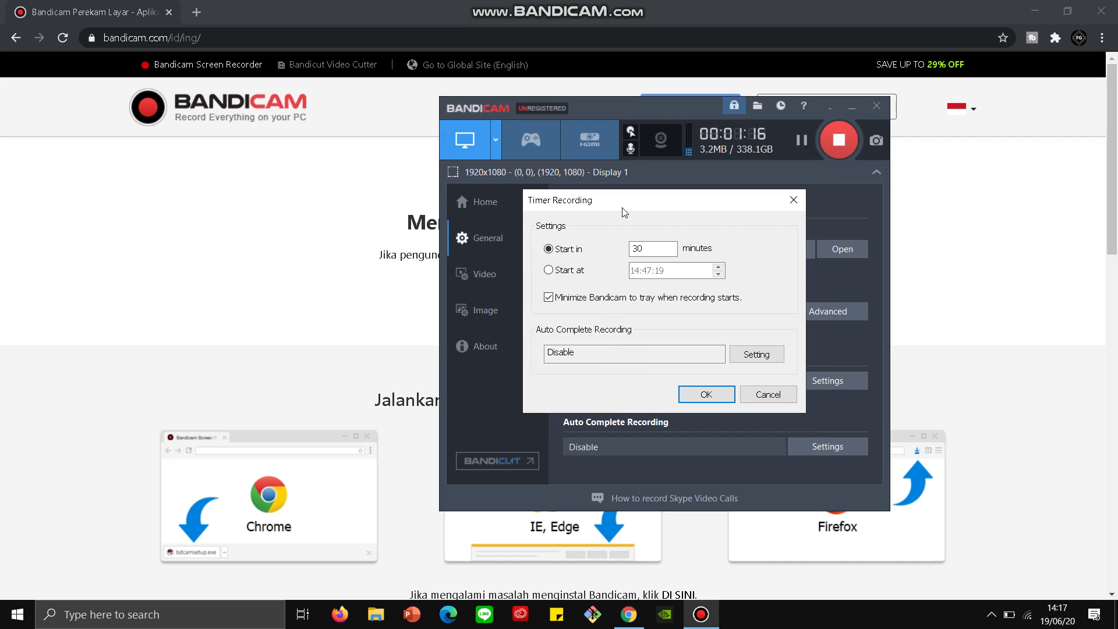
left_click_drag(621, 209, 510, 198)
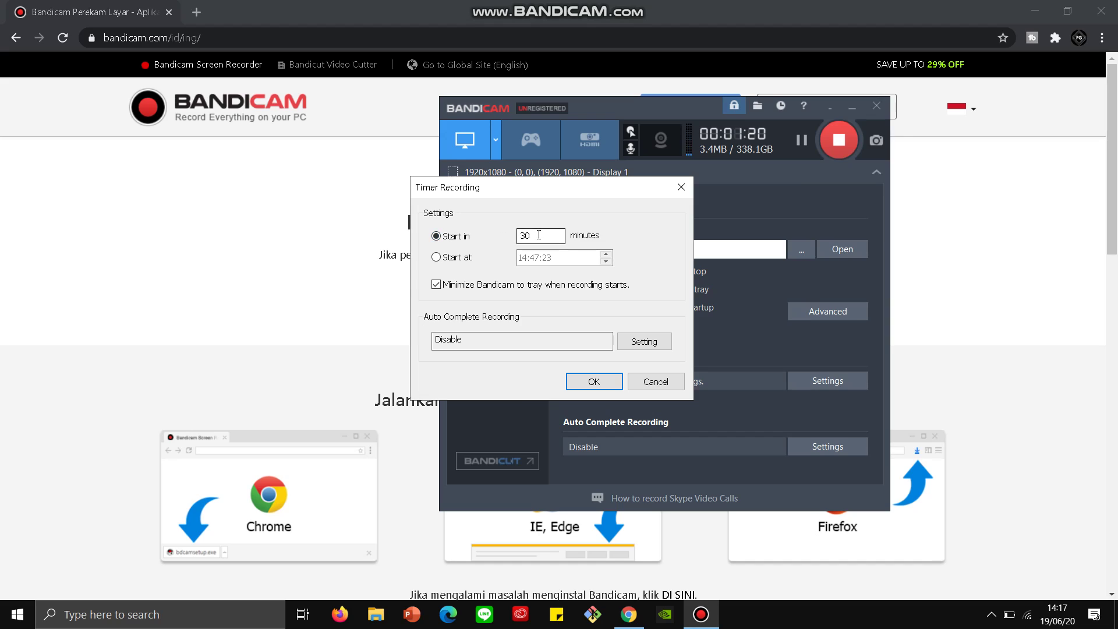
left_click_drag(504, 188, 449, 165)
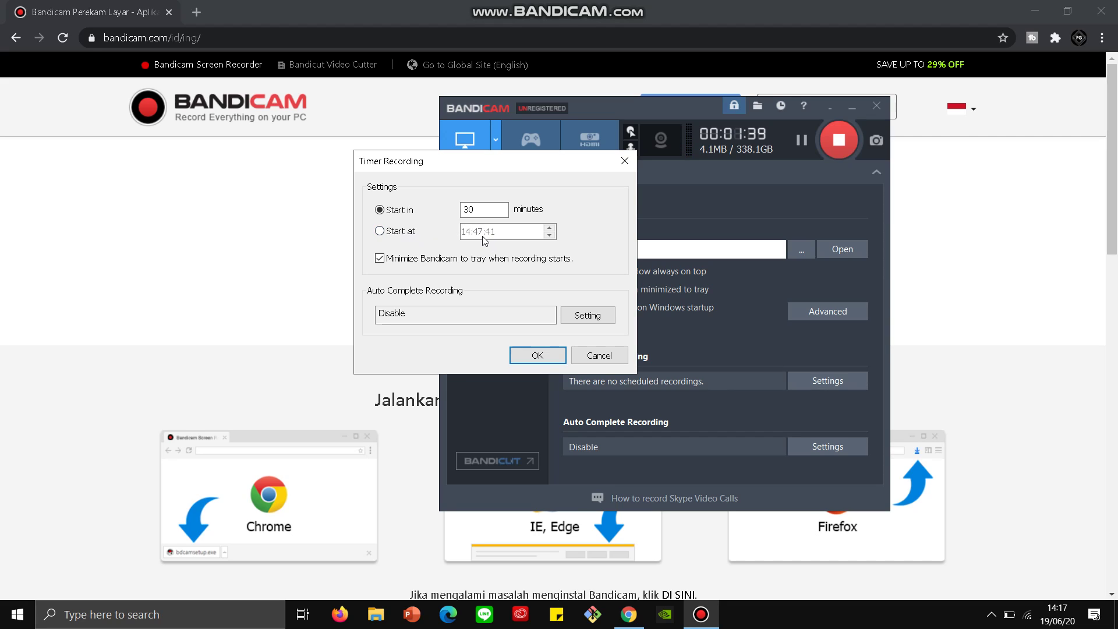
left_click(410, 232)
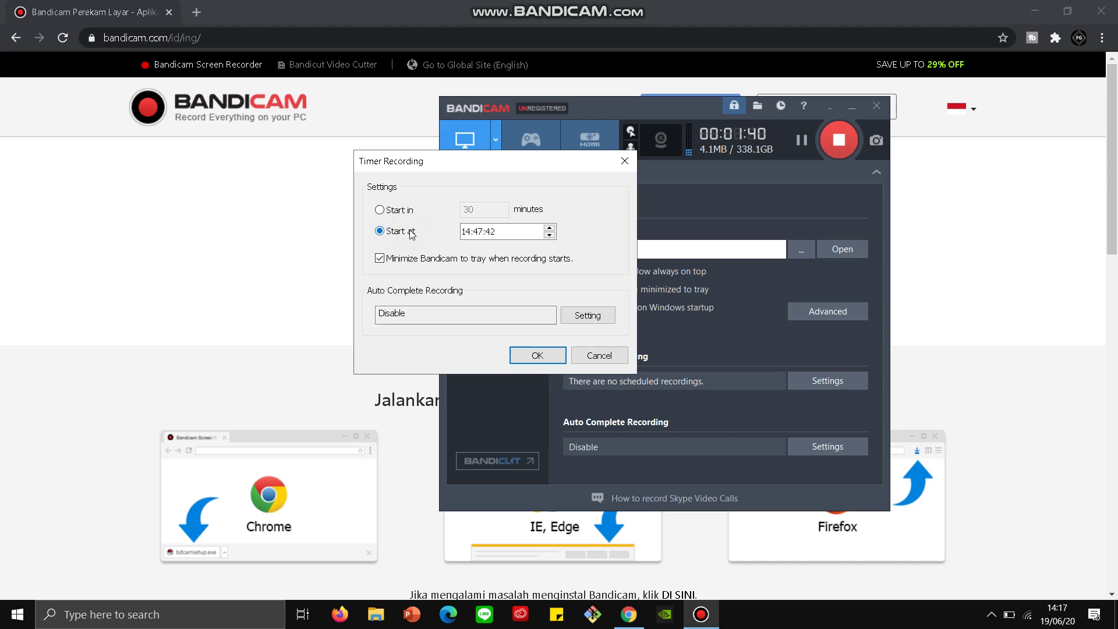
left_click(398, 209)
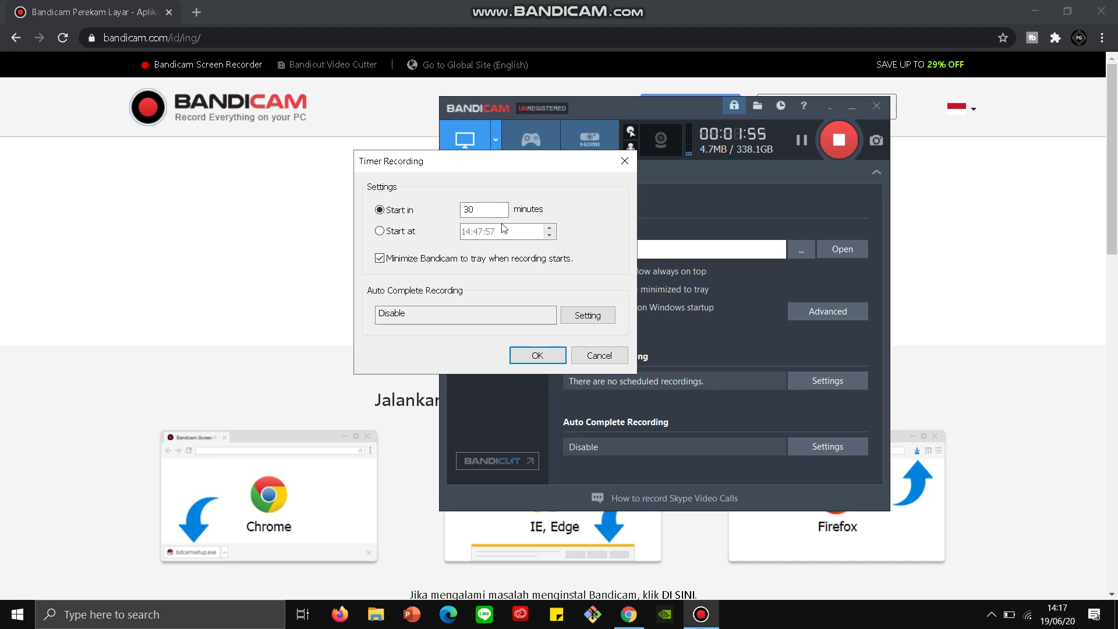
Step: Inspect the auto complete and after-recording options of the timer recording, and cancel both dialogs
left_click(414, 319)
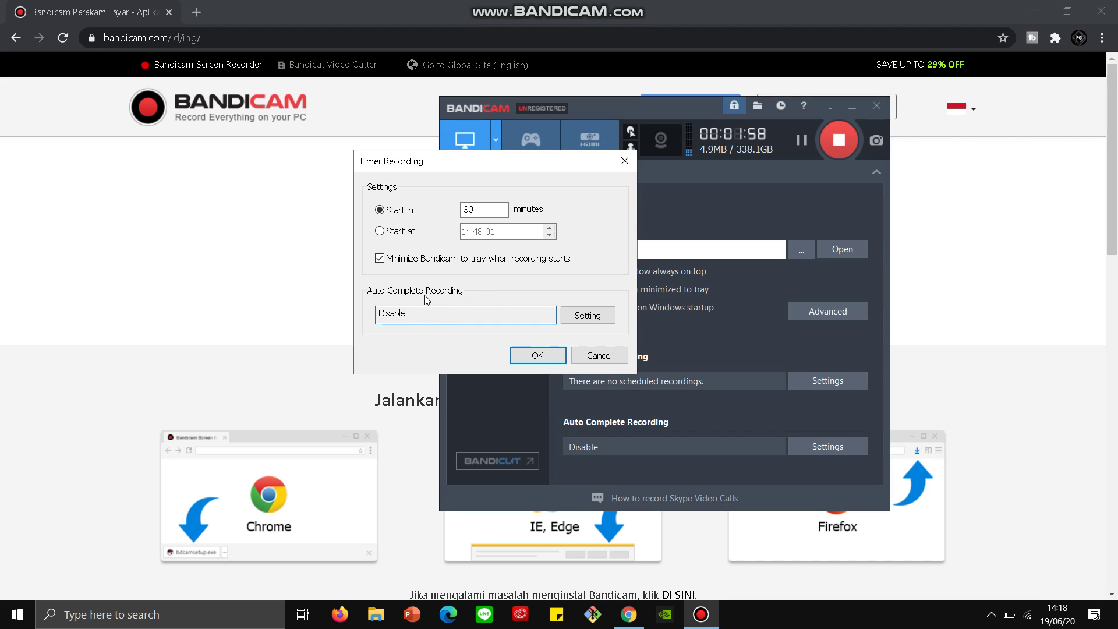
left_click(585, 318)
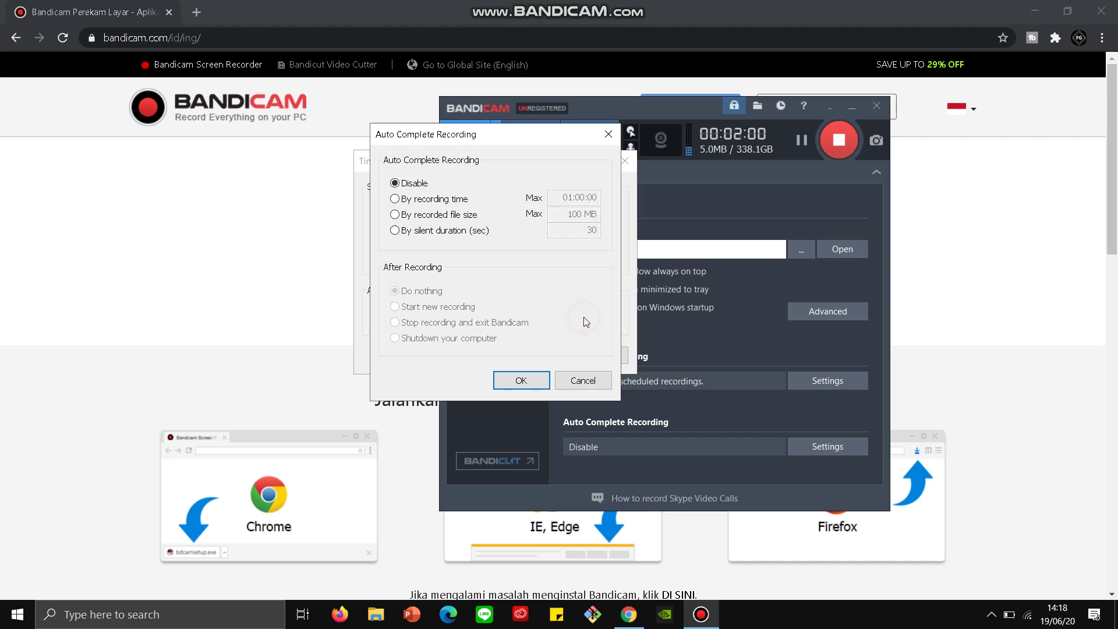
left_click_drag(472, 132, 240, 174)
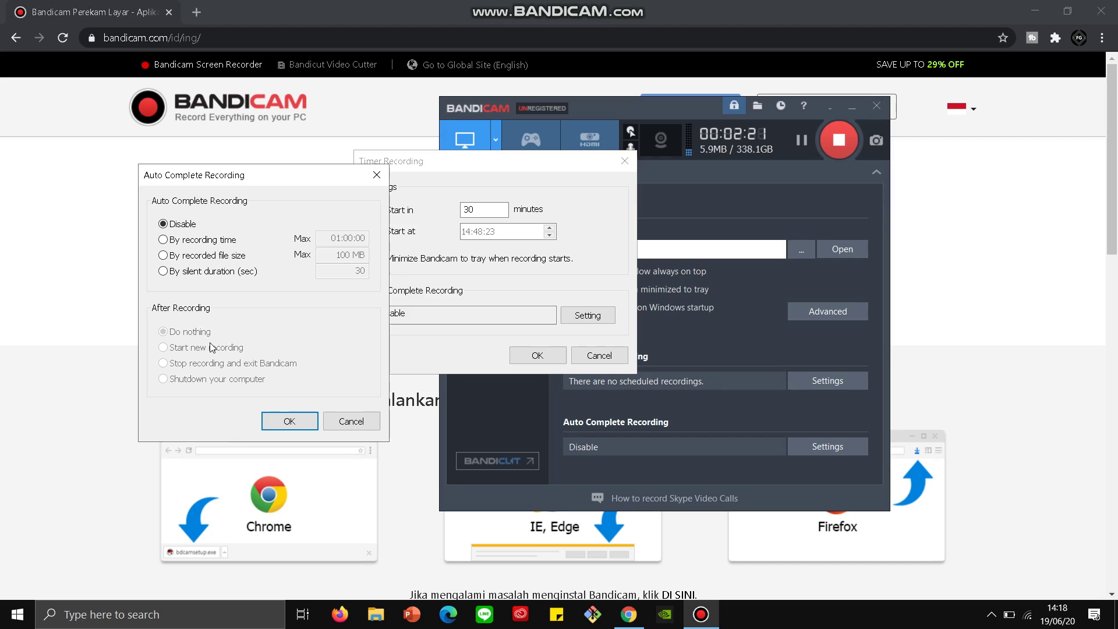
left_click(172, 348)
left_click(166, 351)
left_click(192, 363)
left_click(343, 421)
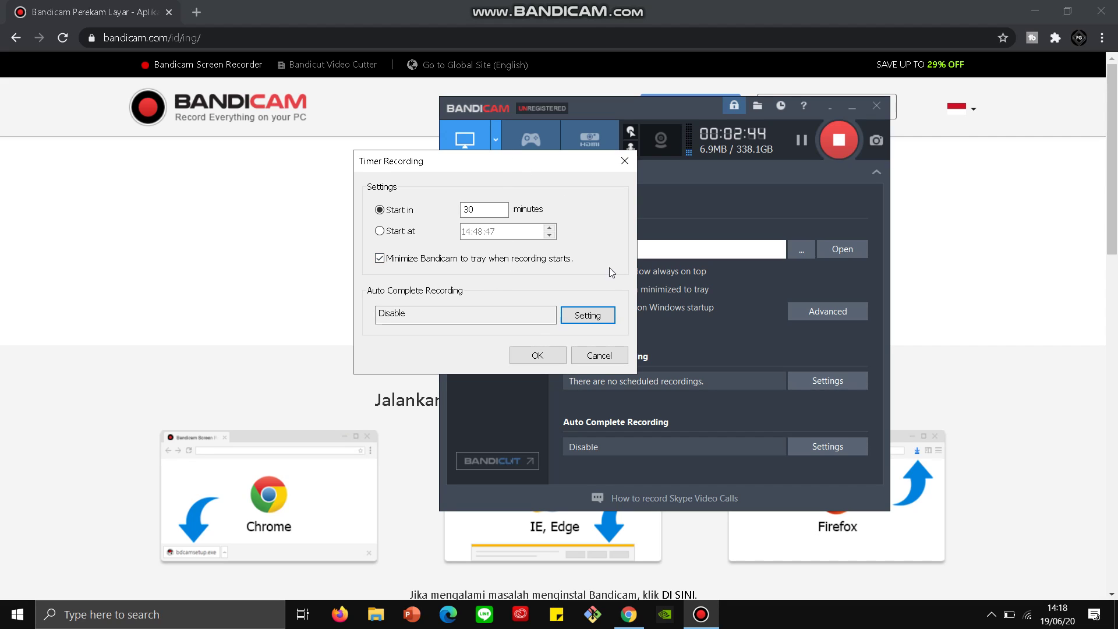
left_click(599, 356)
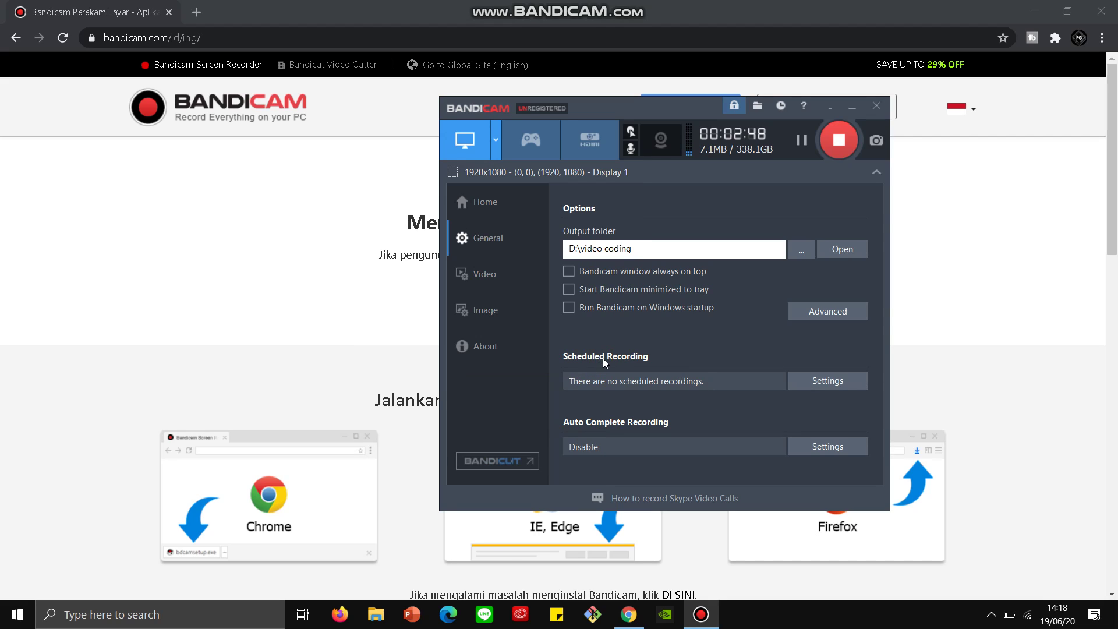
Step: View the video recording options and their detailed recording settings, and close the dialog without changes
left_click(487, 276)
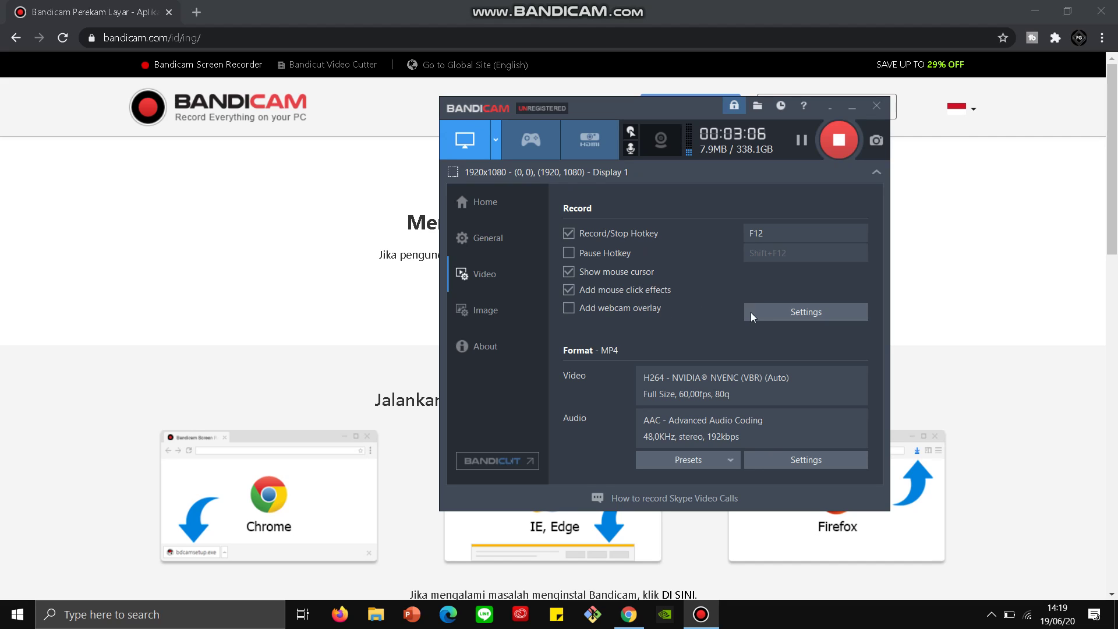
left_click(777, 314)
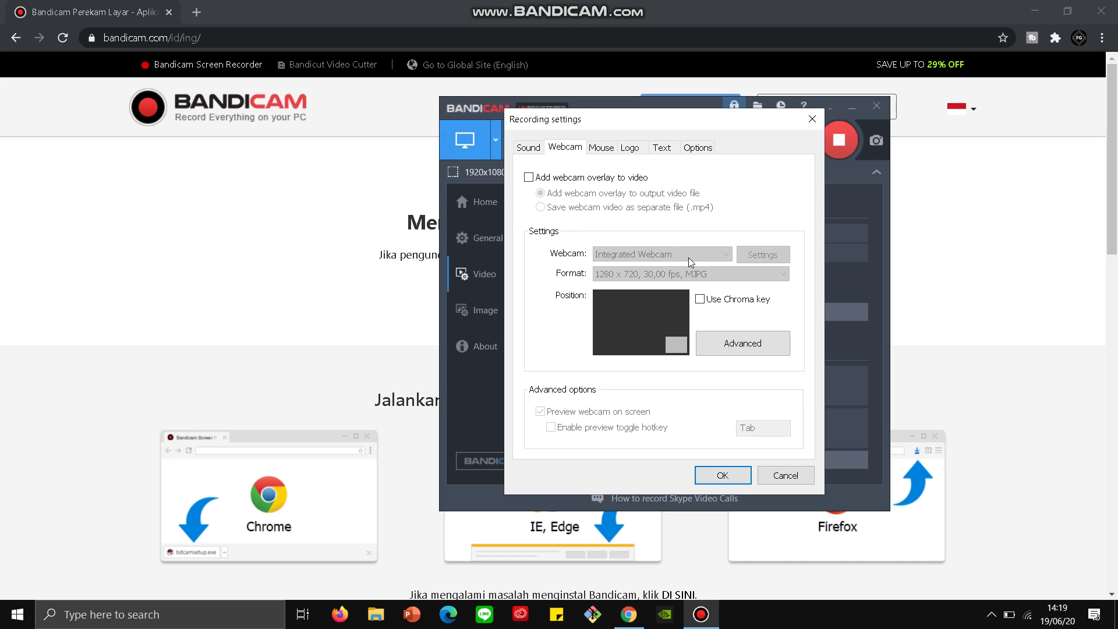
left_click(808, 113)
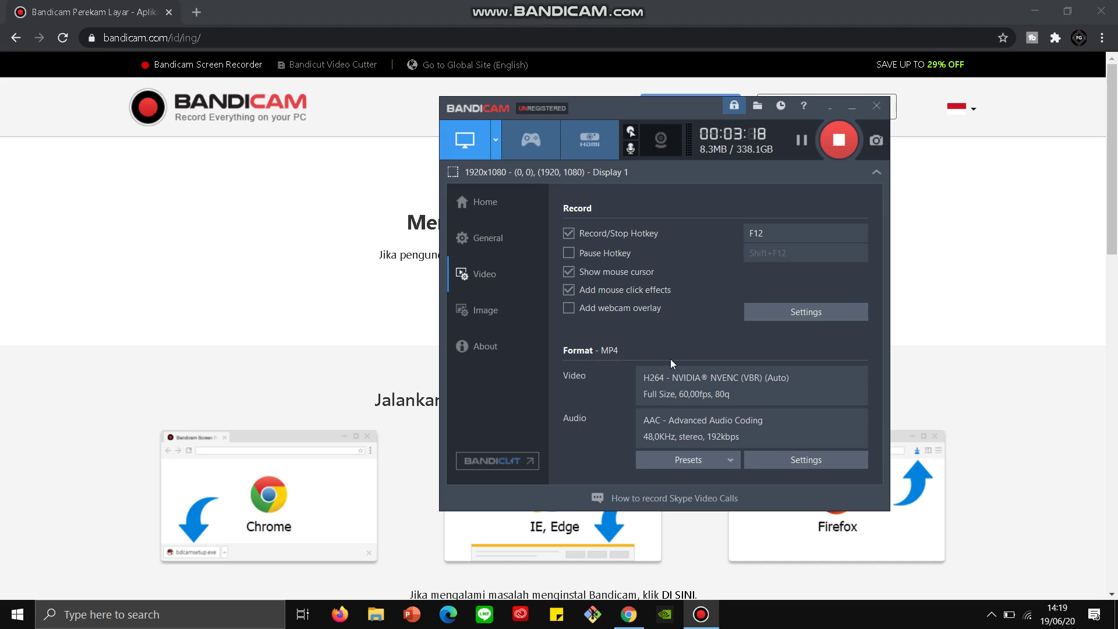
Step: Review the video format presets, including the user presets, without choosing one
left_click(676, 458)
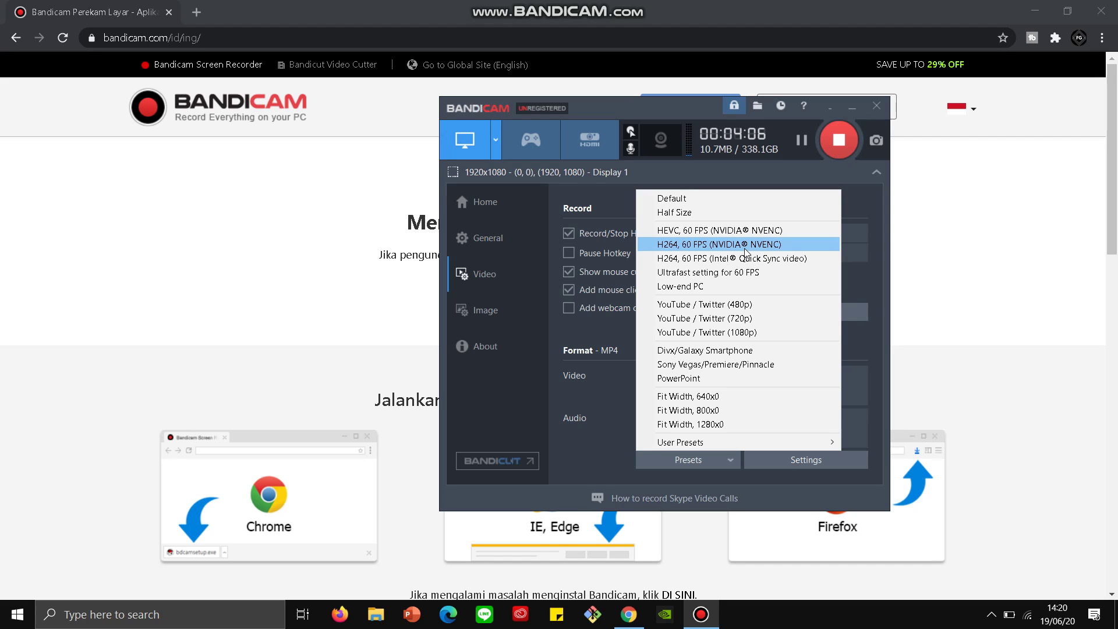
mouse_move(685, 443)
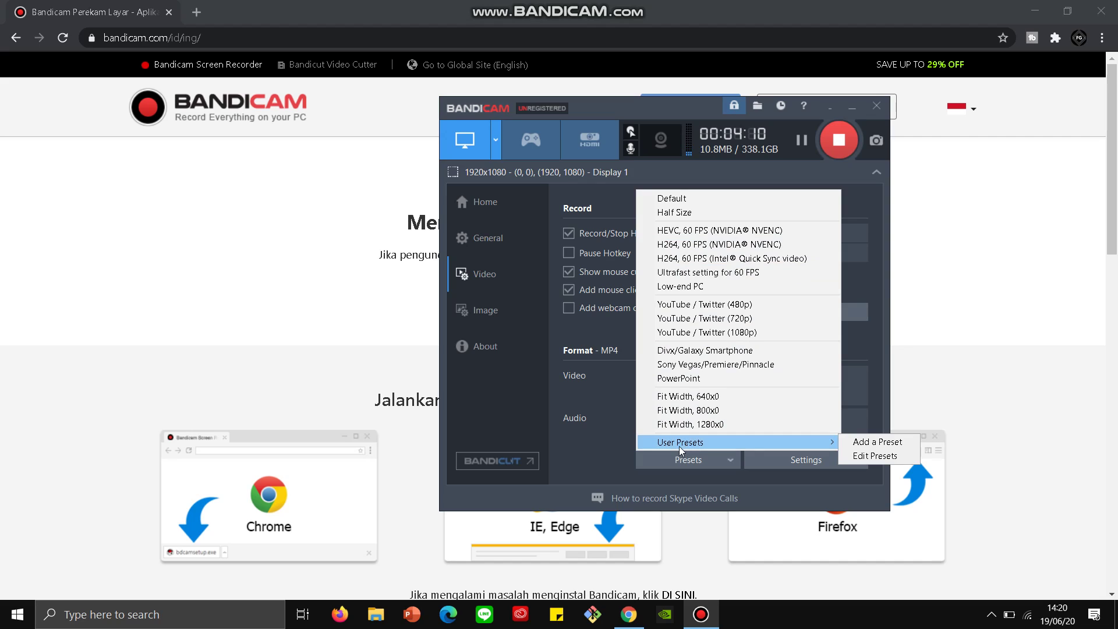
left_click(602, 401)
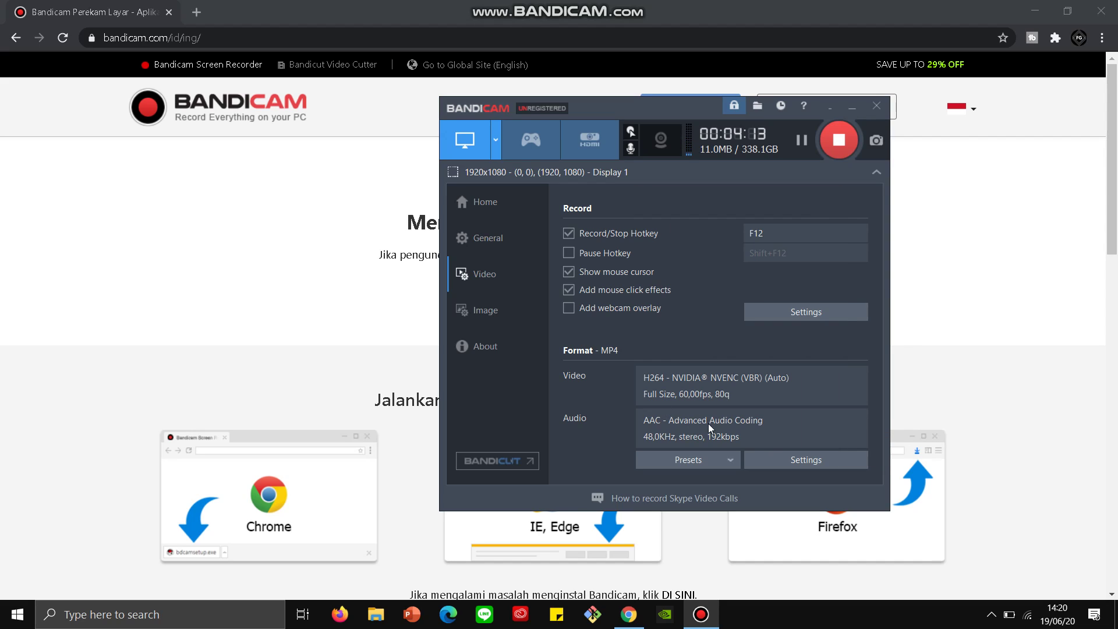
Step: Open the video format settings, shift the dialog aside, and review the video size choices, keeping Full Size
left_click(789, 461)
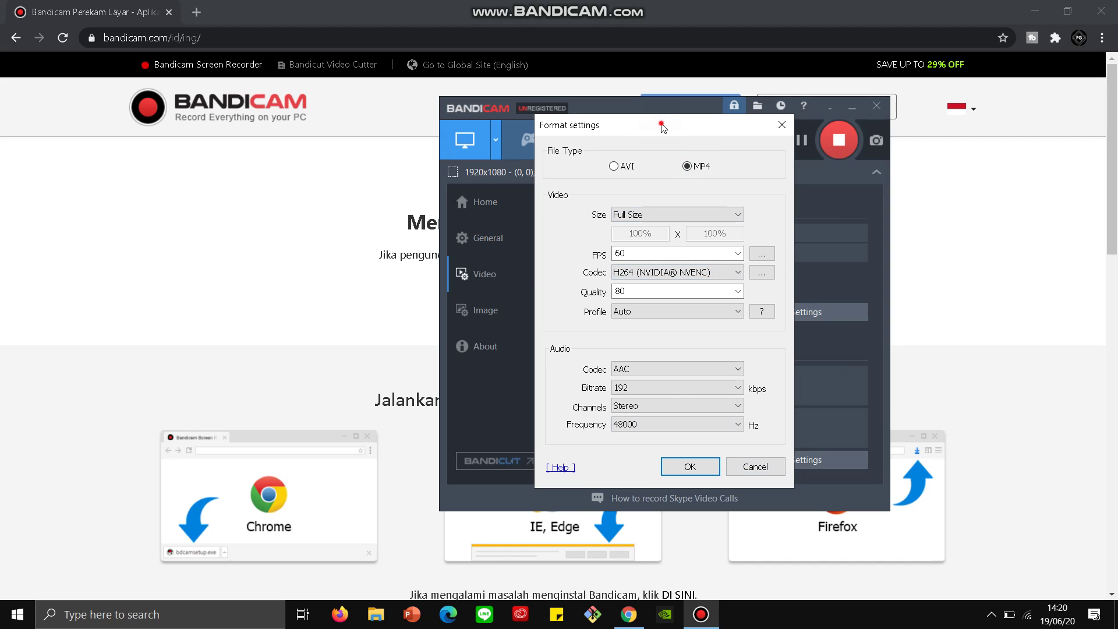
left_click_drag(662, 127, 600, 122)
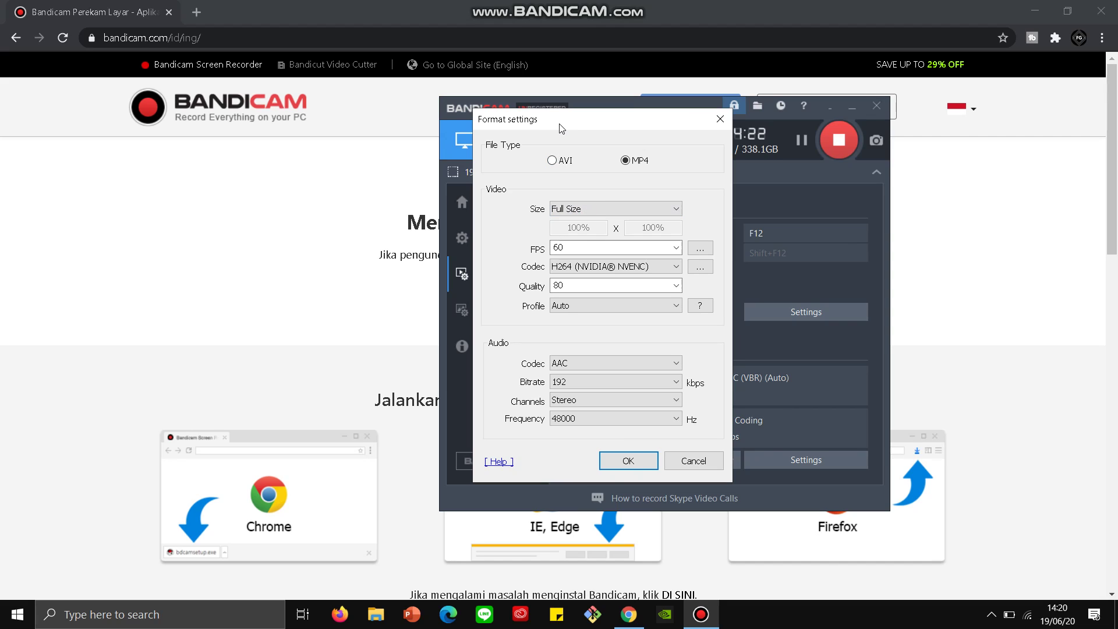
left_click_drag(560, 127, 508, 149)
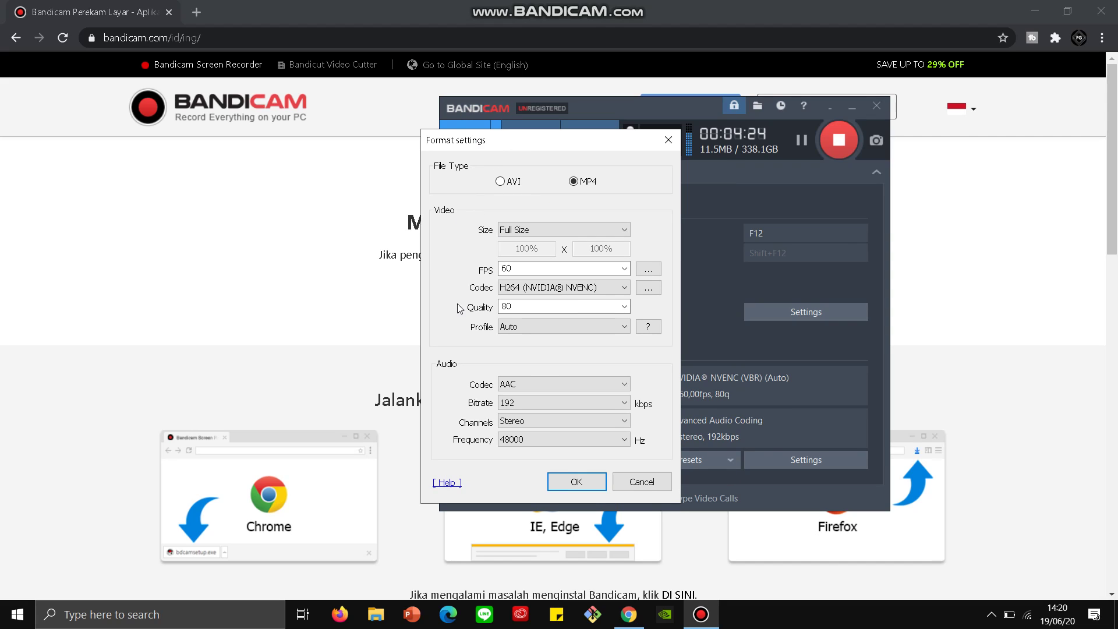
left_click(531, 228)
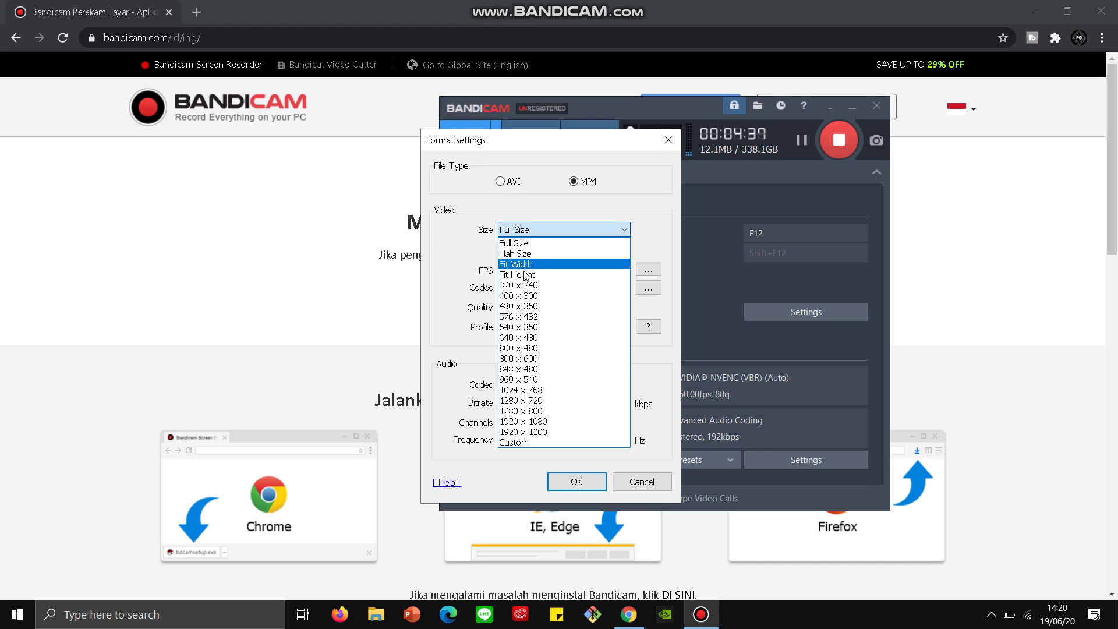
left_click(550, 217)
left_click(545, 232)
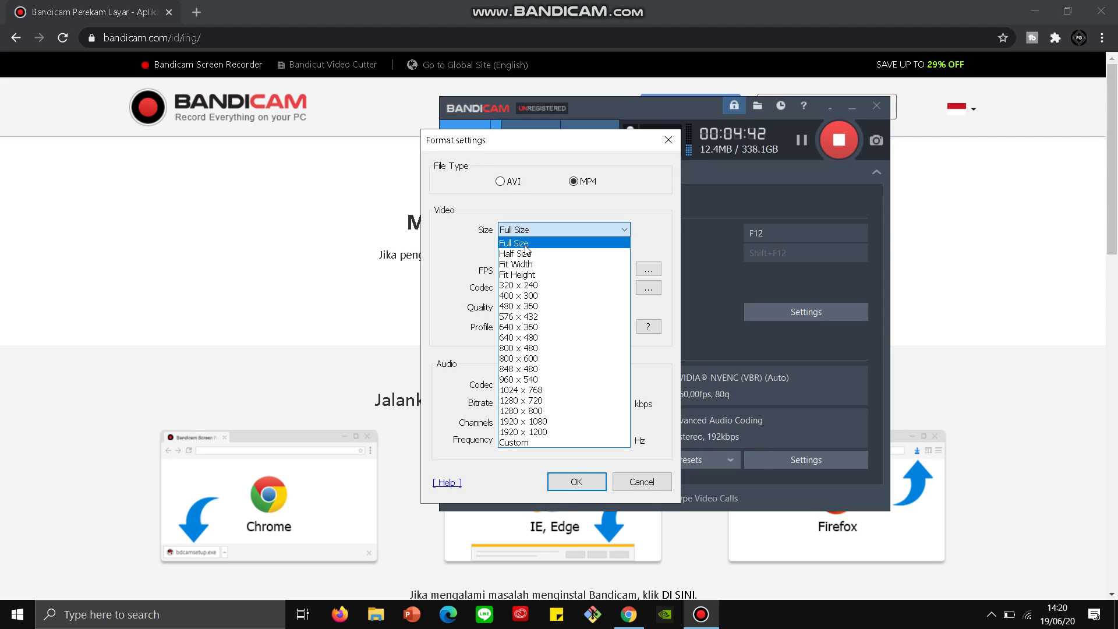
left_click(536, 225)
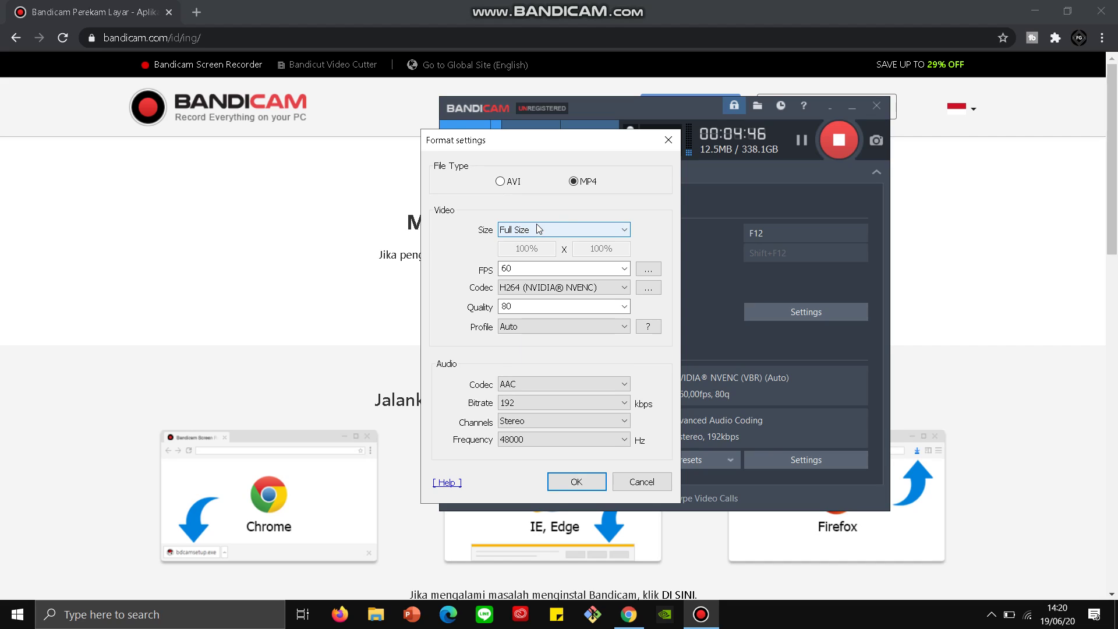
Step: Review the available FPS values for the video, keeping 60
left_click(450, 264)
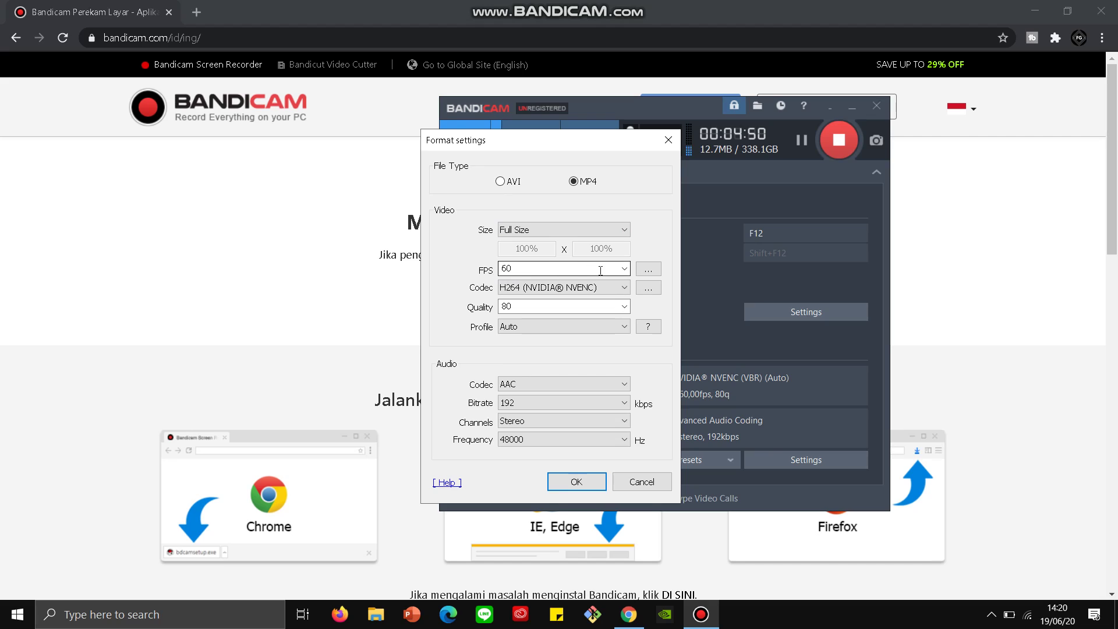
left_click(624, 269)
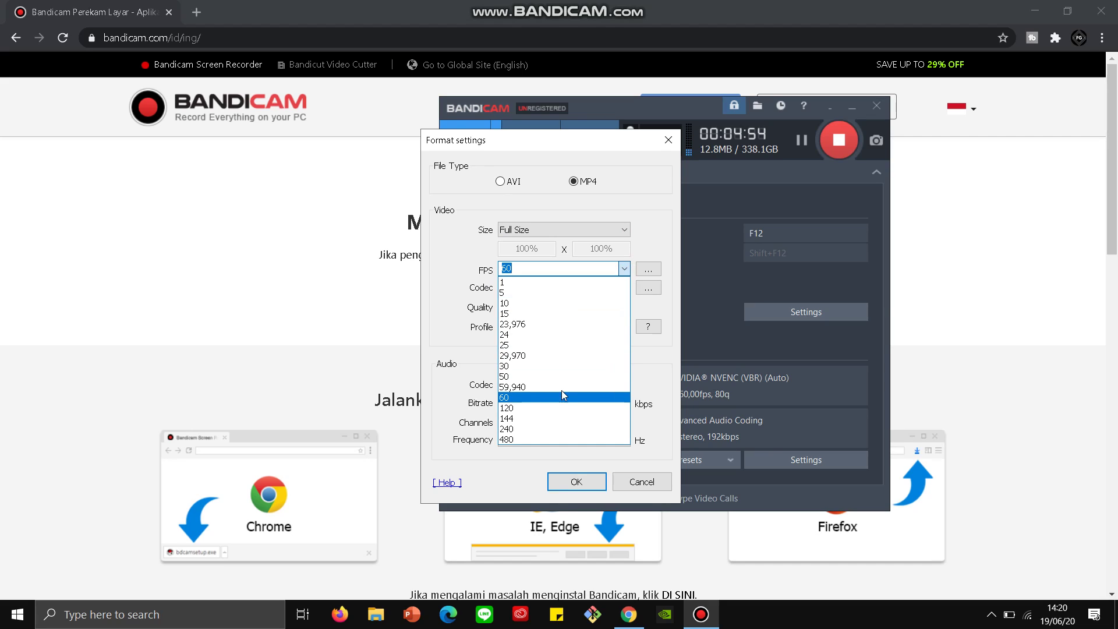
left_click(625, 269)
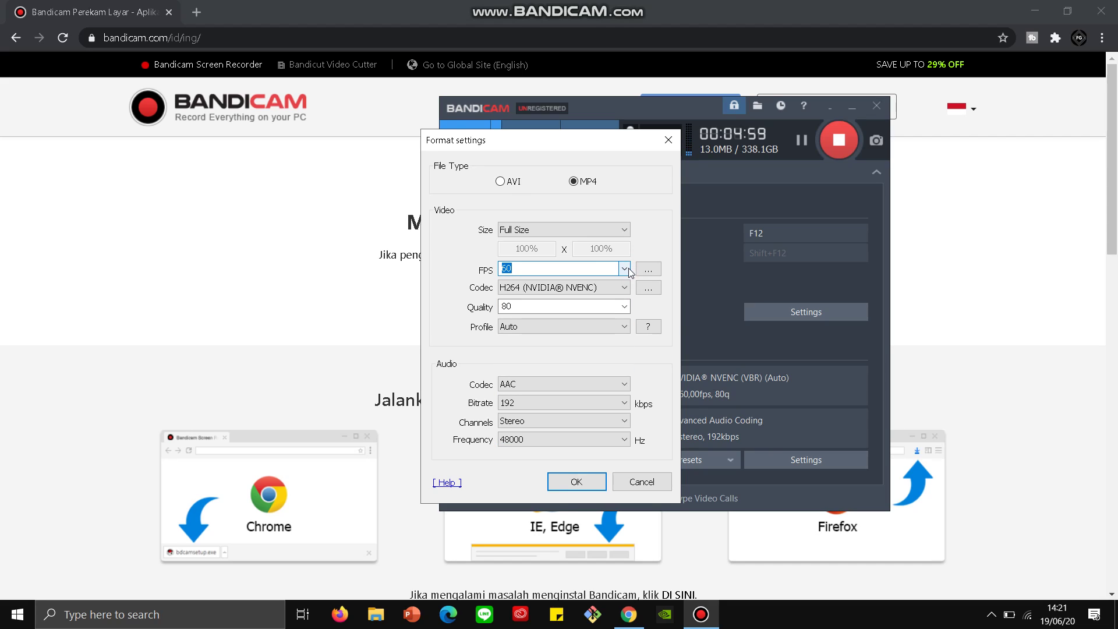
left_click(625, 269)
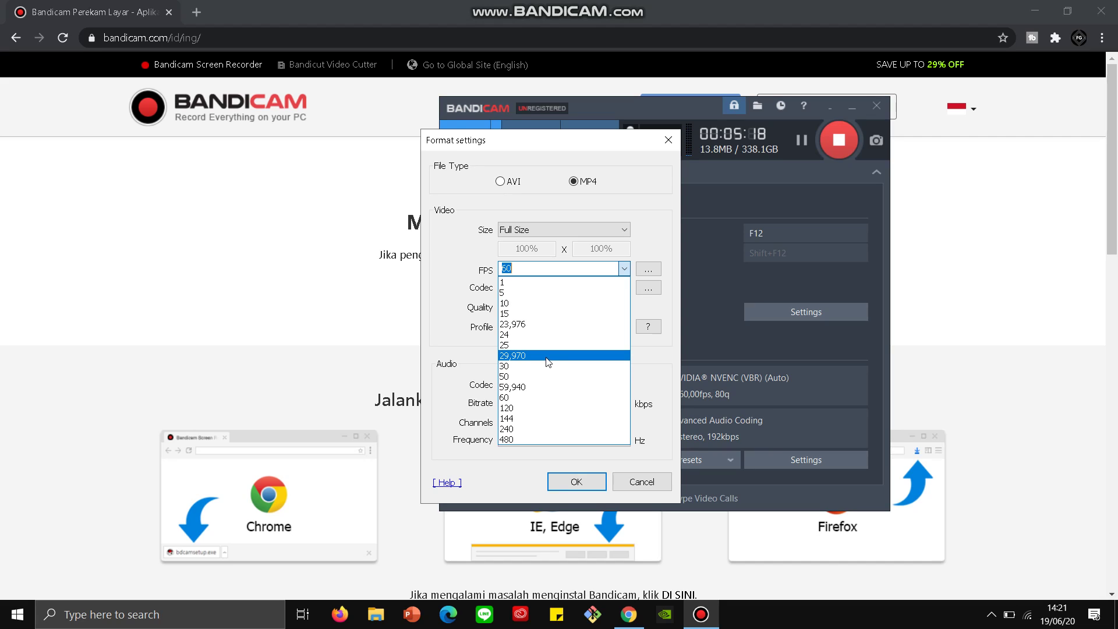
left_click(620, 269)
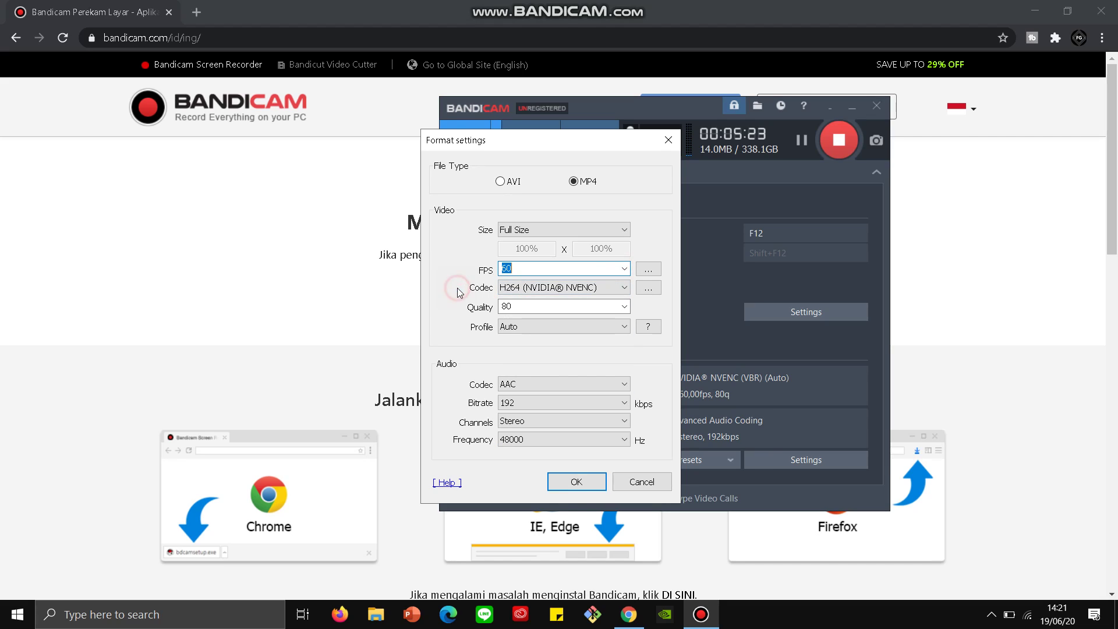
left_click(531, 269)
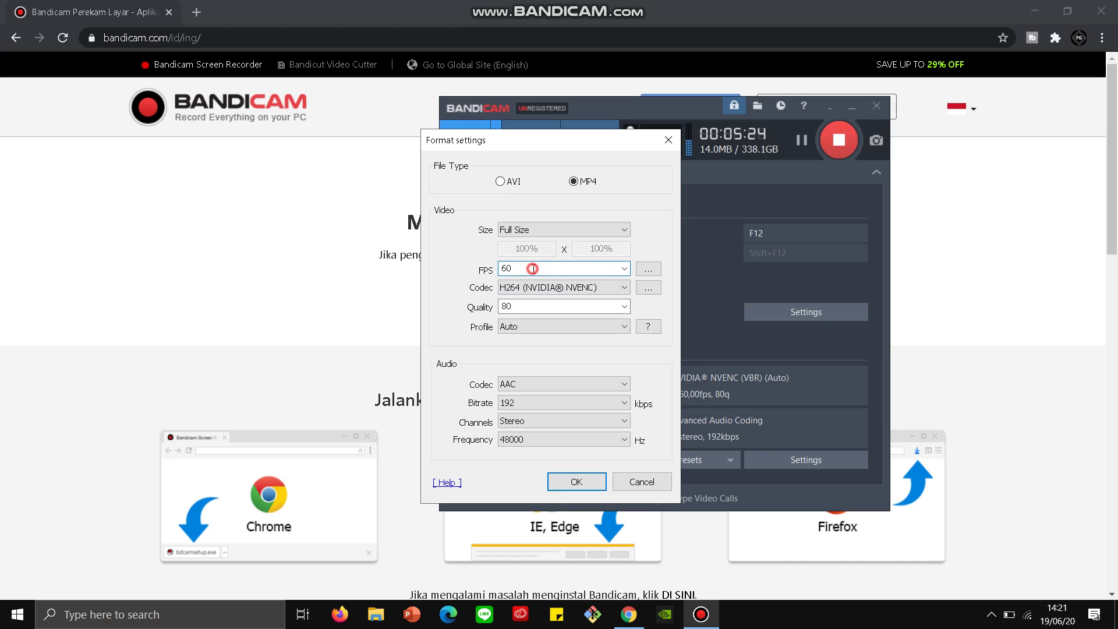
Step: Review the available video codecs in the format settings, keeping H264 (NVIDIA NVENC)
left_click(537, 306)
left_click(505, 288)
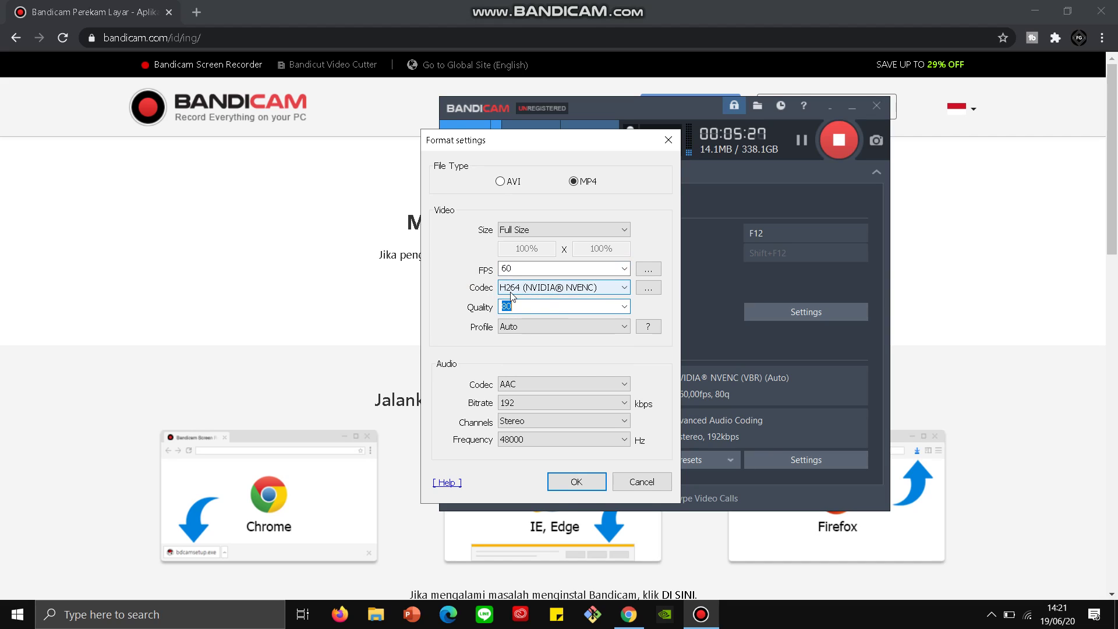
left_click(547, 289)
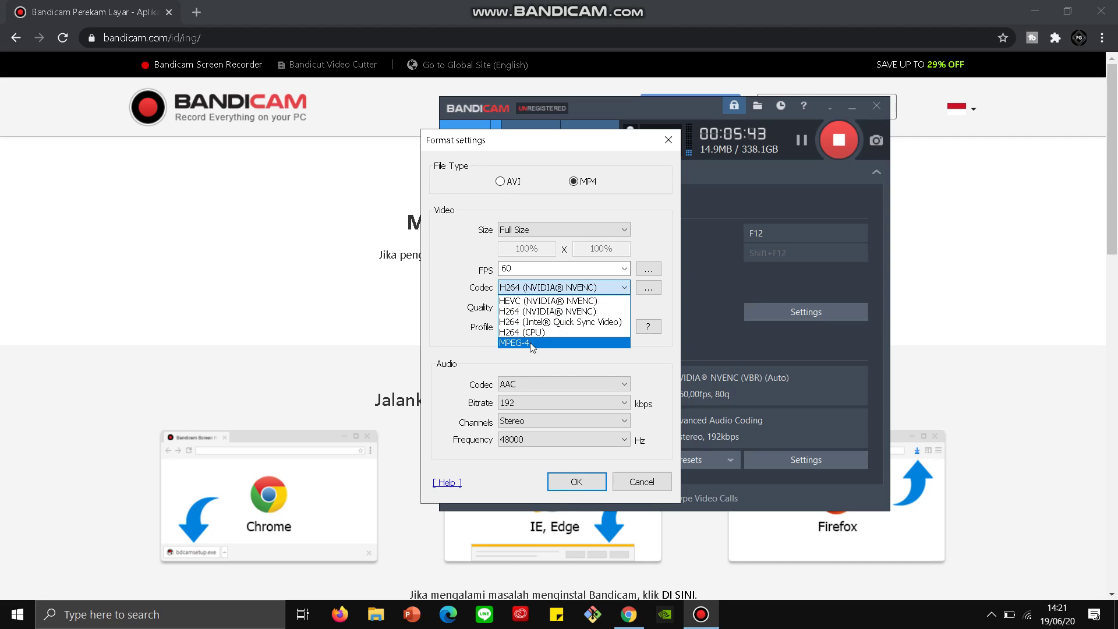
left_click(547, 284)
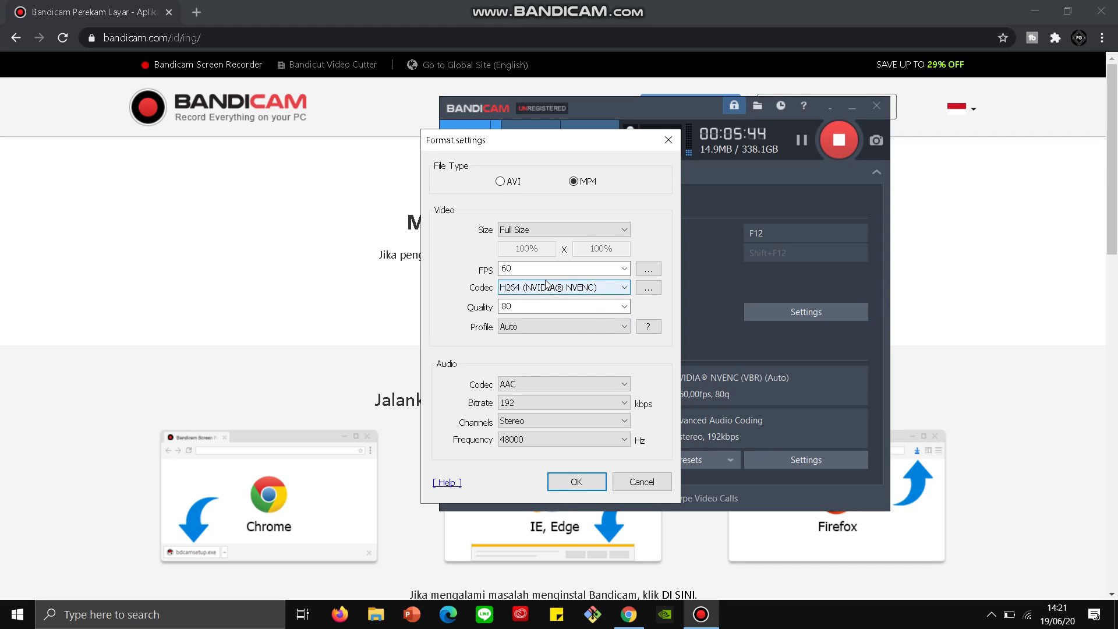
left_click(548, 284)
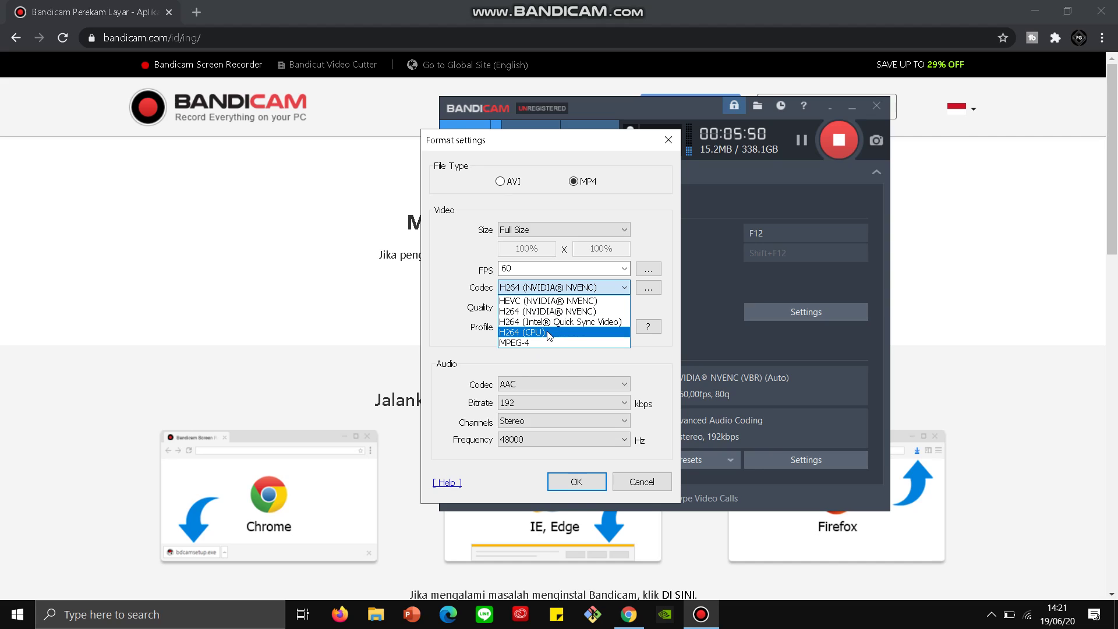
left_click(552, 290)
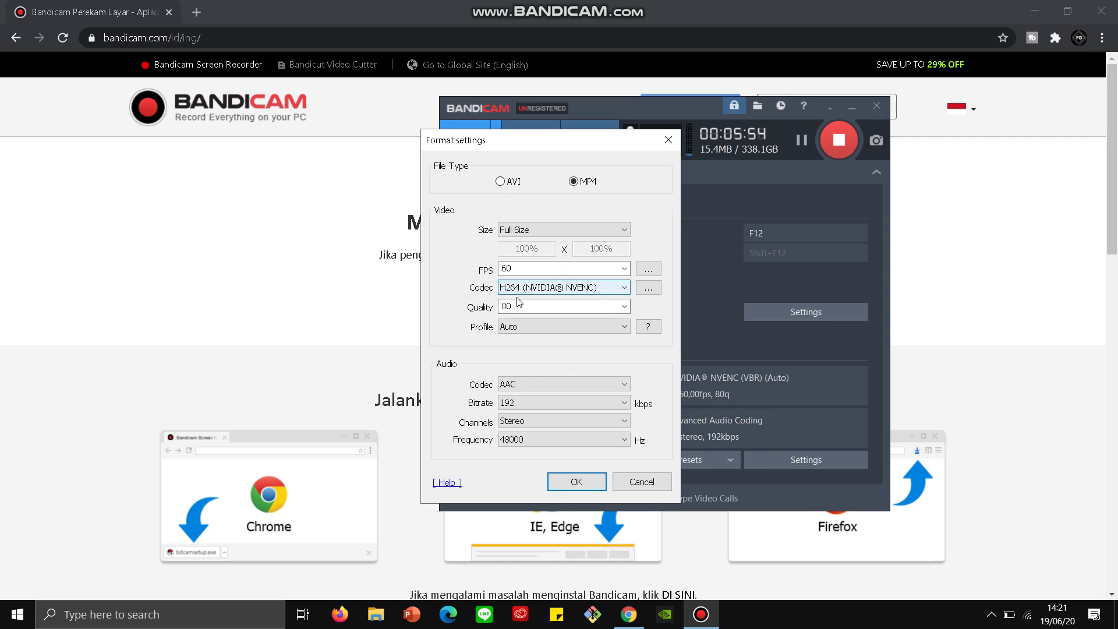
Step: Review the available video quality values, keeping 80
left_click(624, 306)
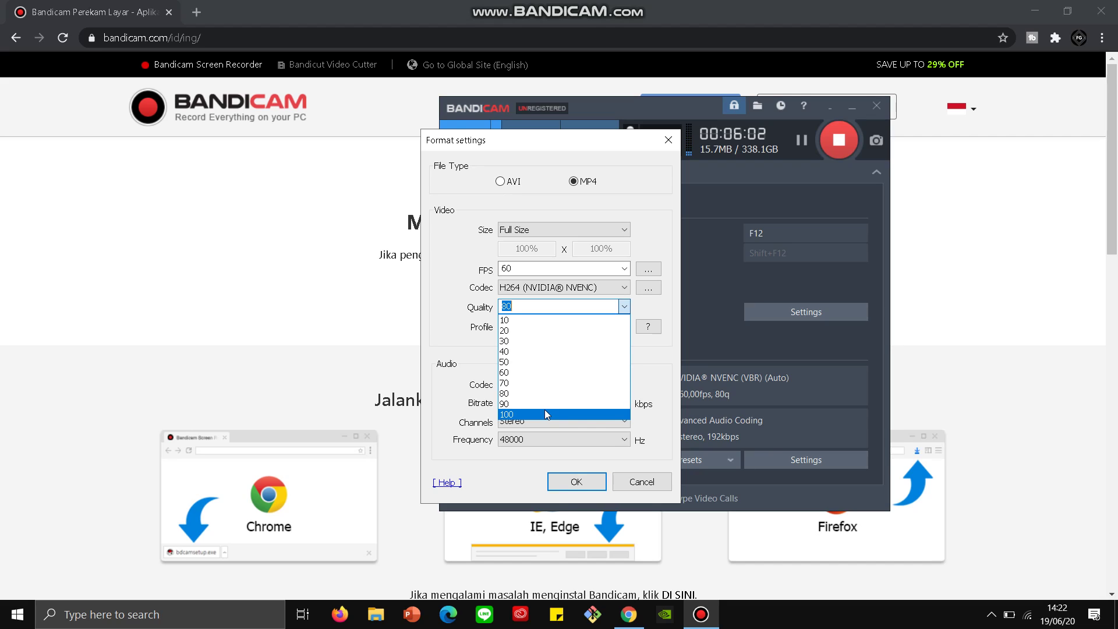
left_click(626, 308)
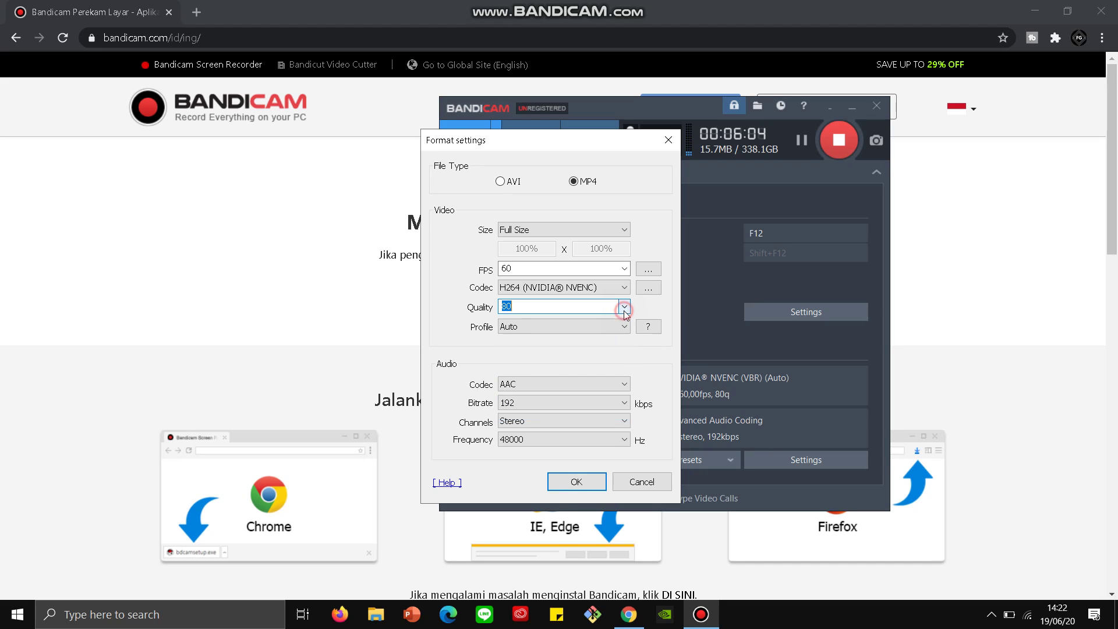
left_click(579, 306)
left_click(624, 307)
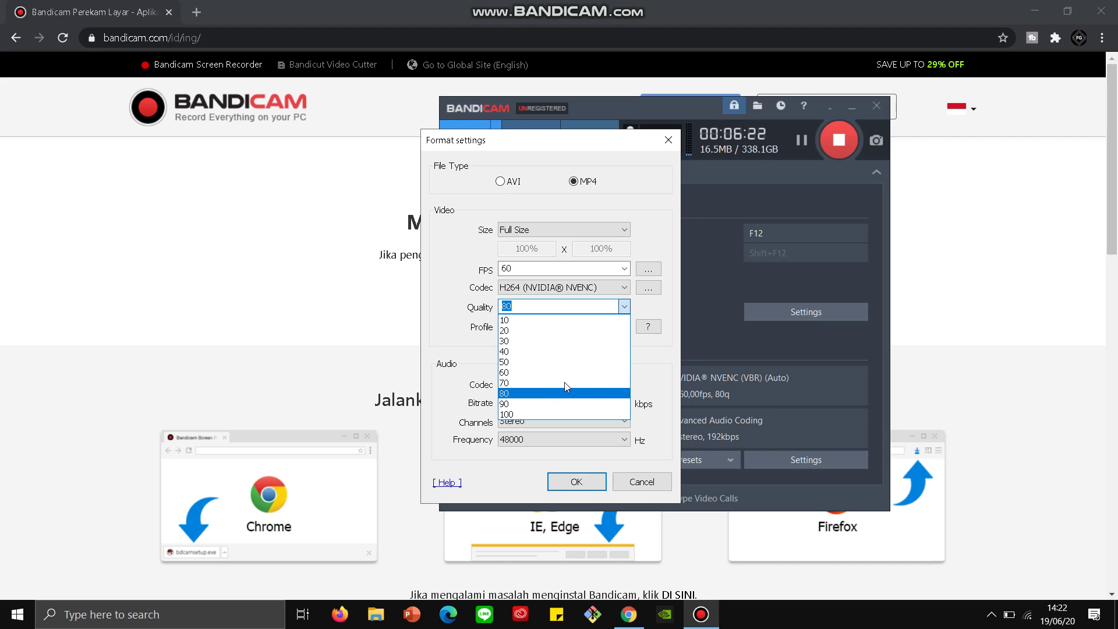
left_click(625, 307)
left_click(621, 352)
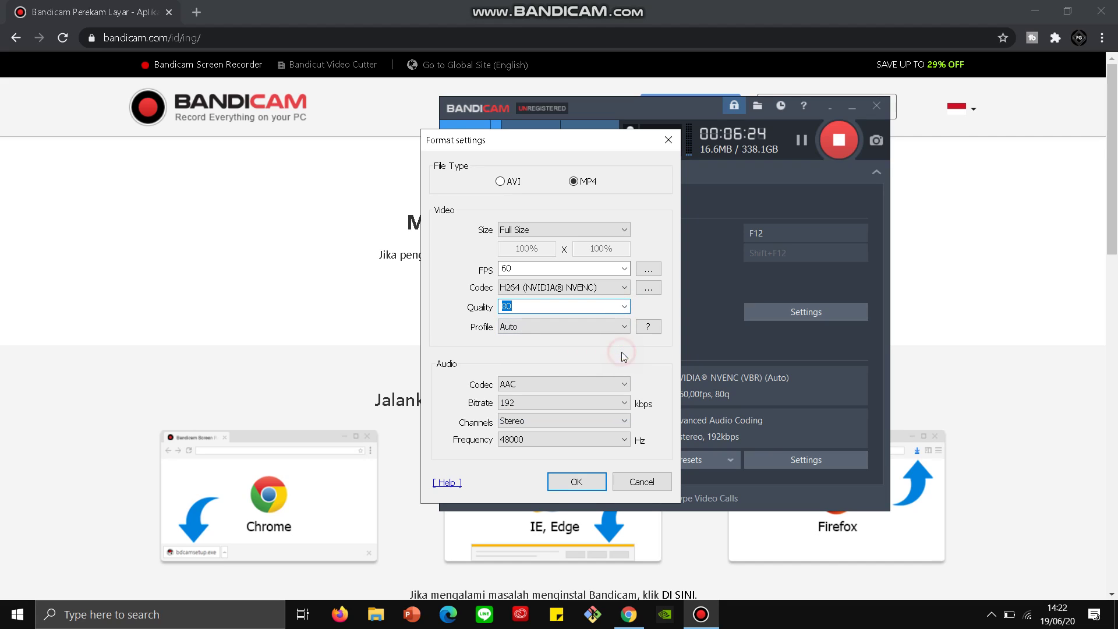
Step: Review the video profile choices, keeping Auto
left_click(586, 329)
left_click(585, 329)
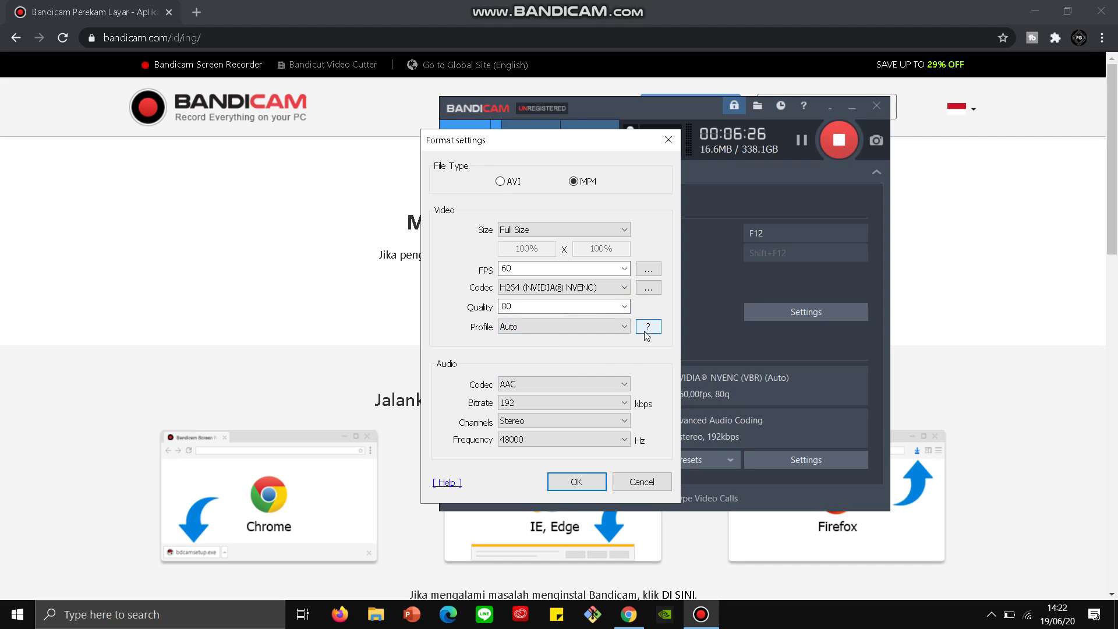
left_click(622, 327)
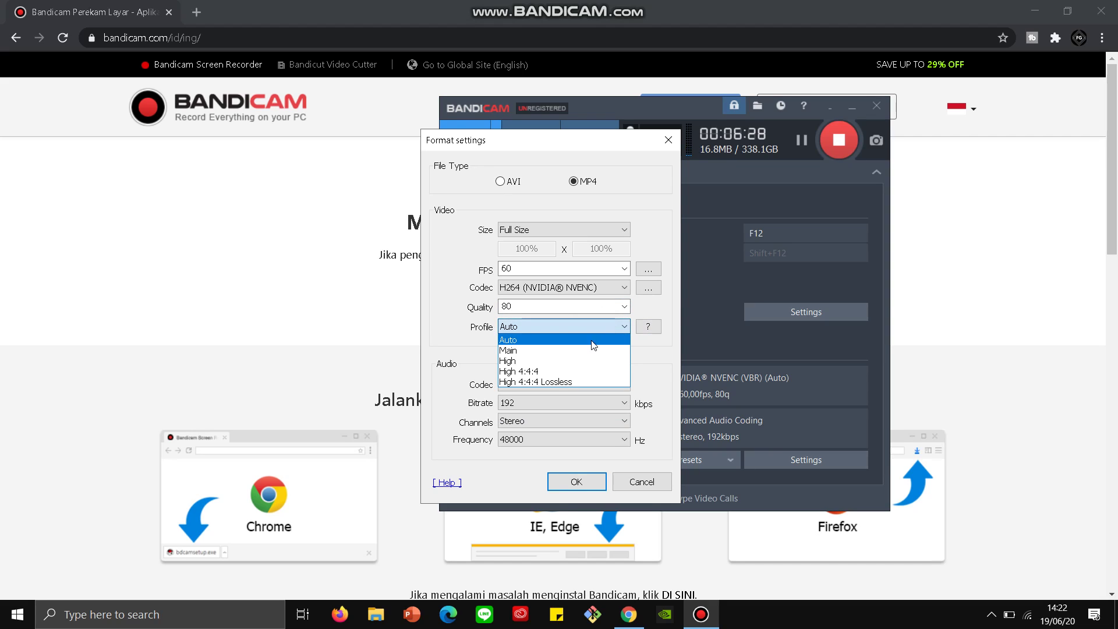
left_click(561, 329)
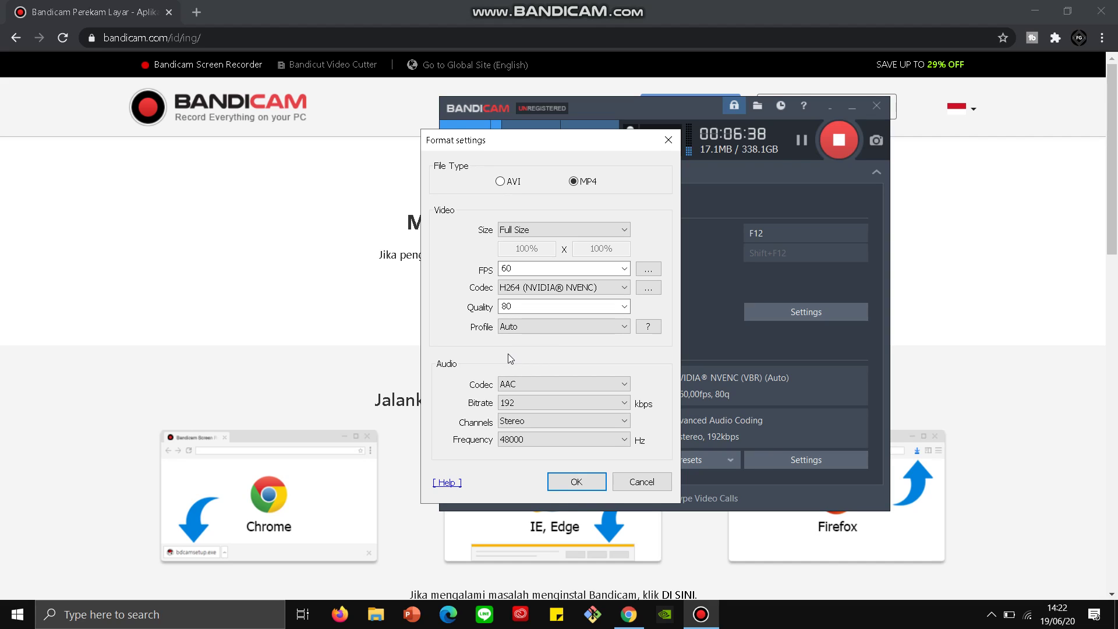
Step: Review the audio codec, bitrate and channel choices, keeping AAC, 192 kbps and Stereo
left_click(521, 384)
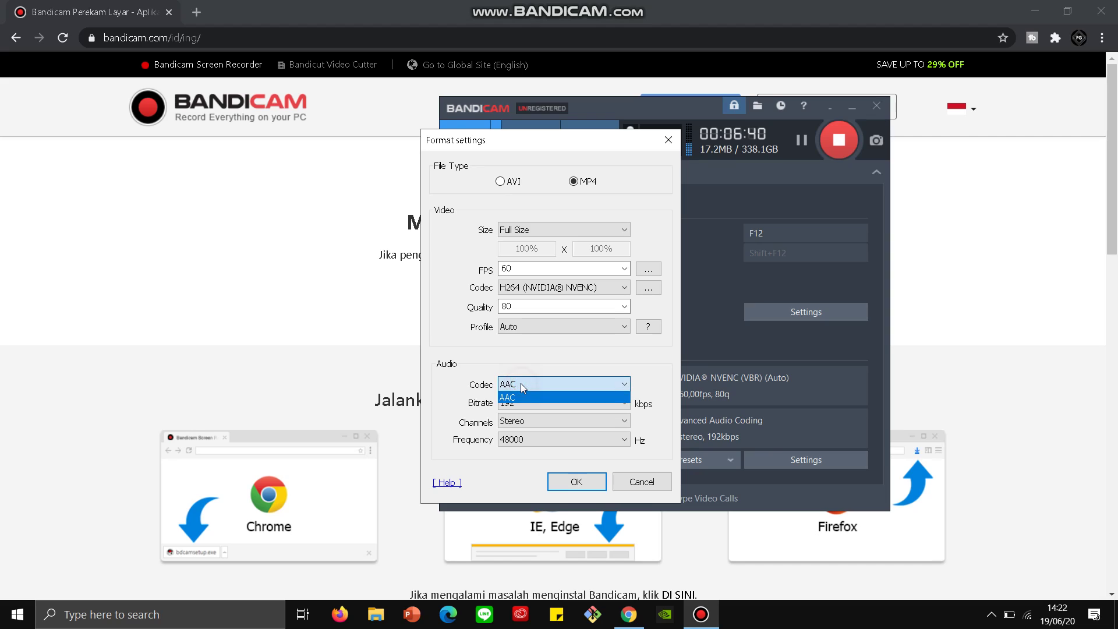
left_click(521, 383)
left_click(522, 404)
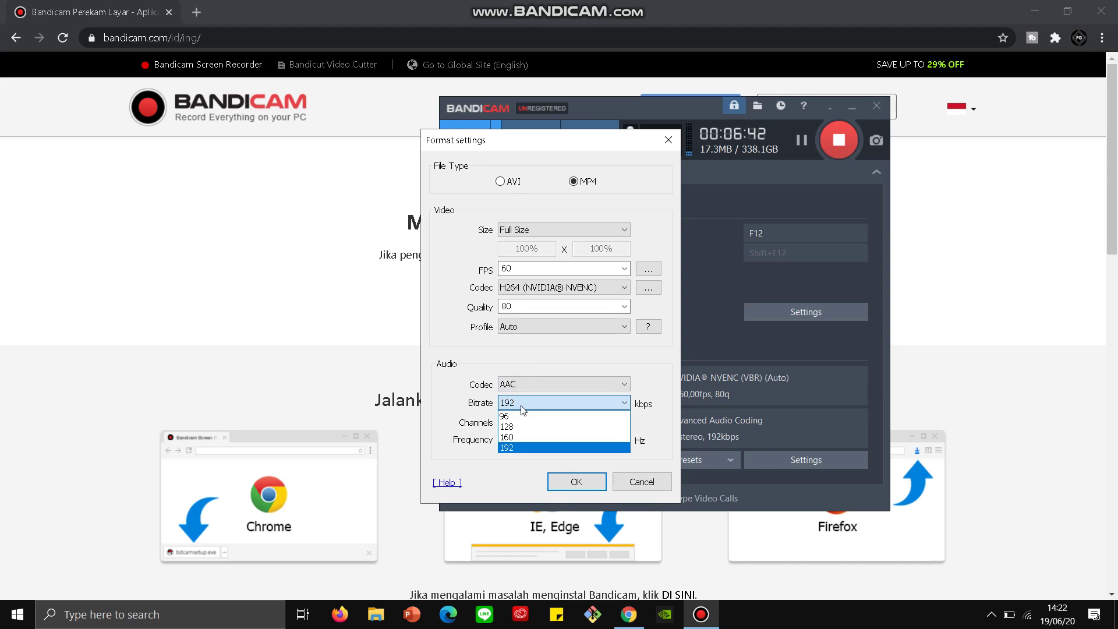
left_click(482, 407)
left_click(502, 406)
left_click(507, 403)
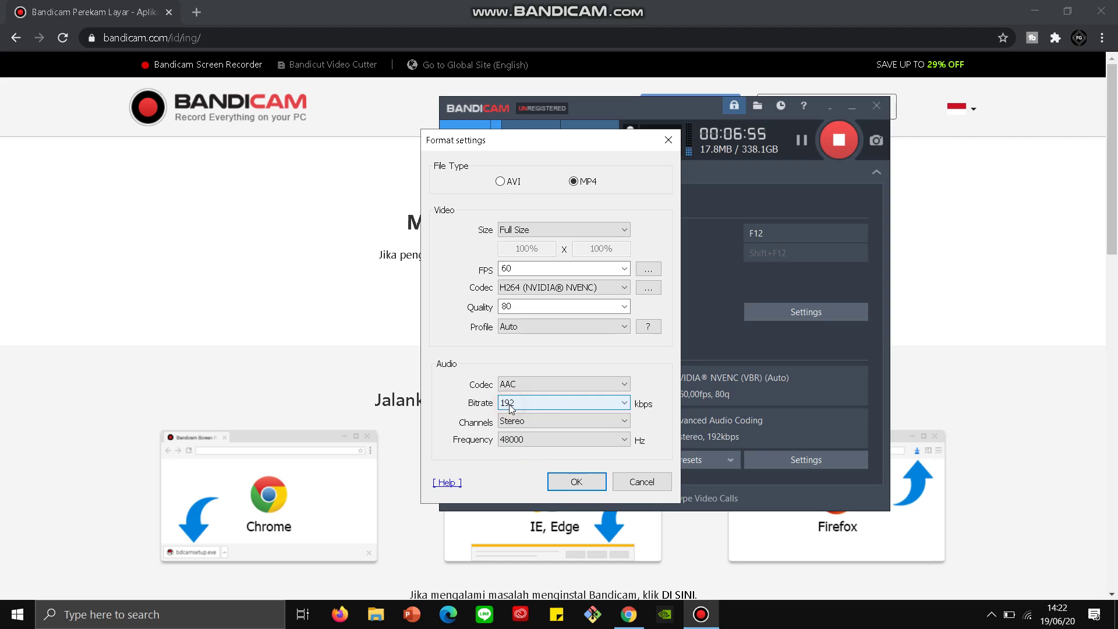
left_click(533, 425)
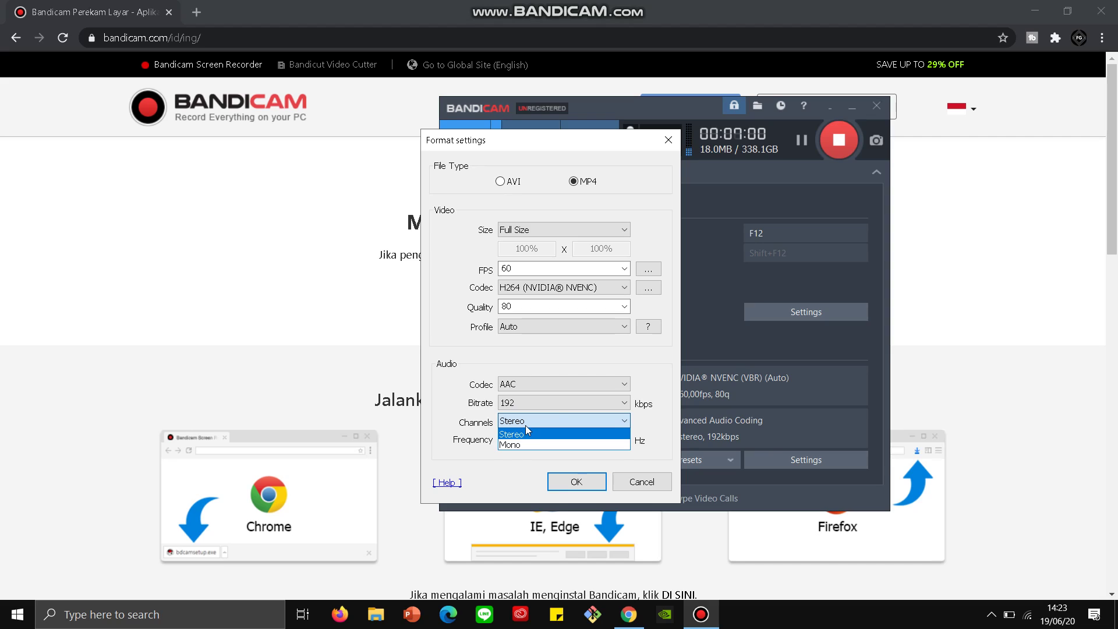
left_click(527, 421)
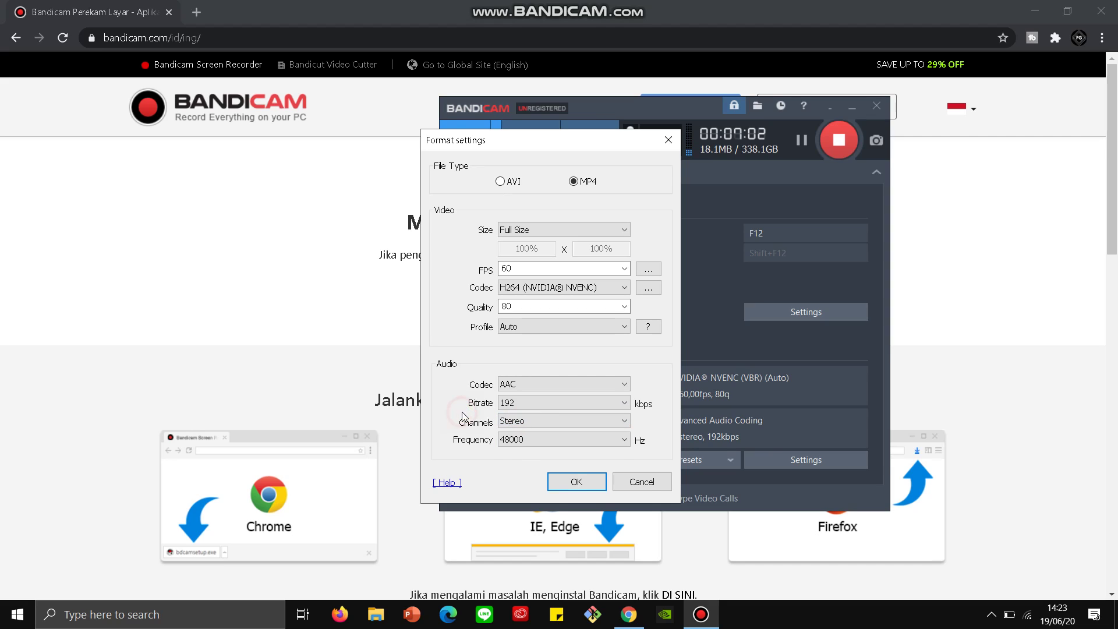
Step: Review the audio frequency choices, keeping 48000 Hz, and close the format settings without saving changes
left_click(541, 438)
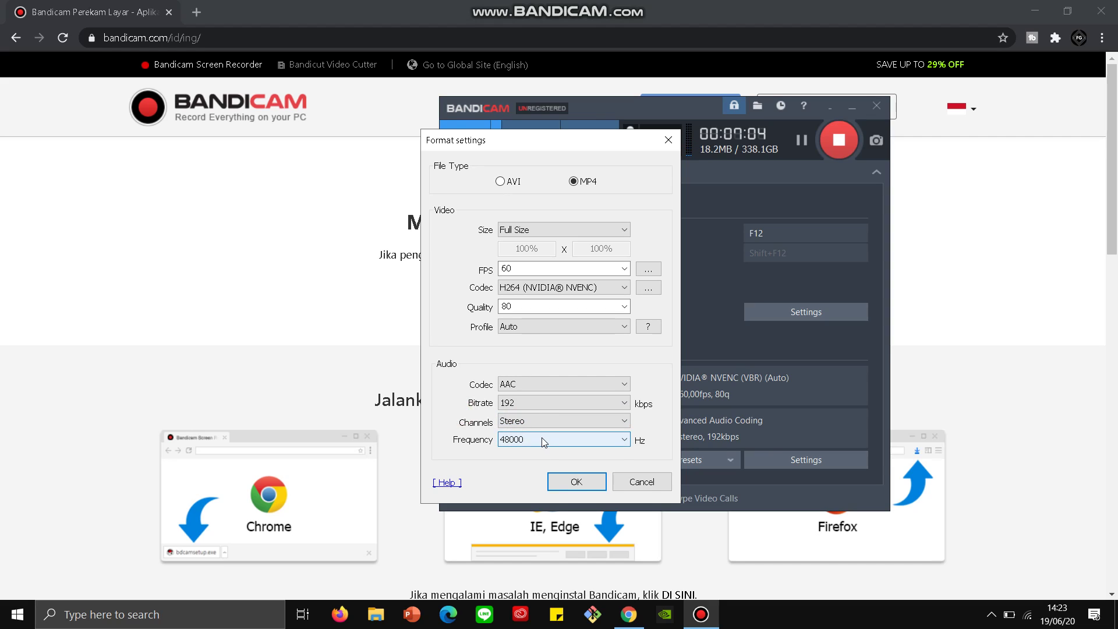
left_click(543, 440)
left_click(543, 440)
left_click(543, 440)
left_click(542, 439)
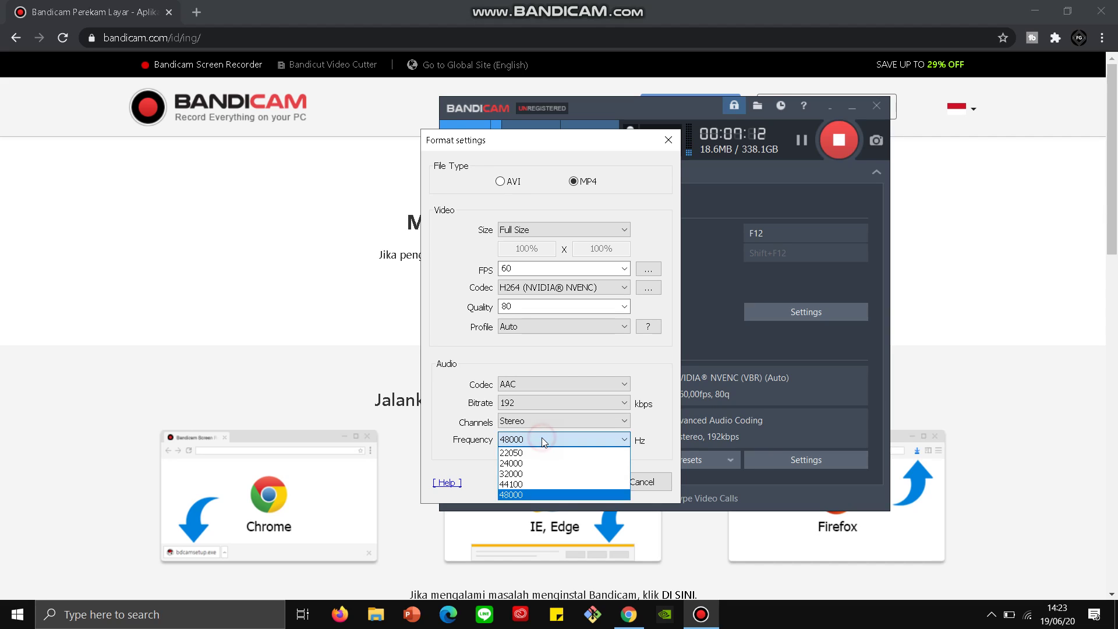
left_click(542, 438)
left_click(541, 438)
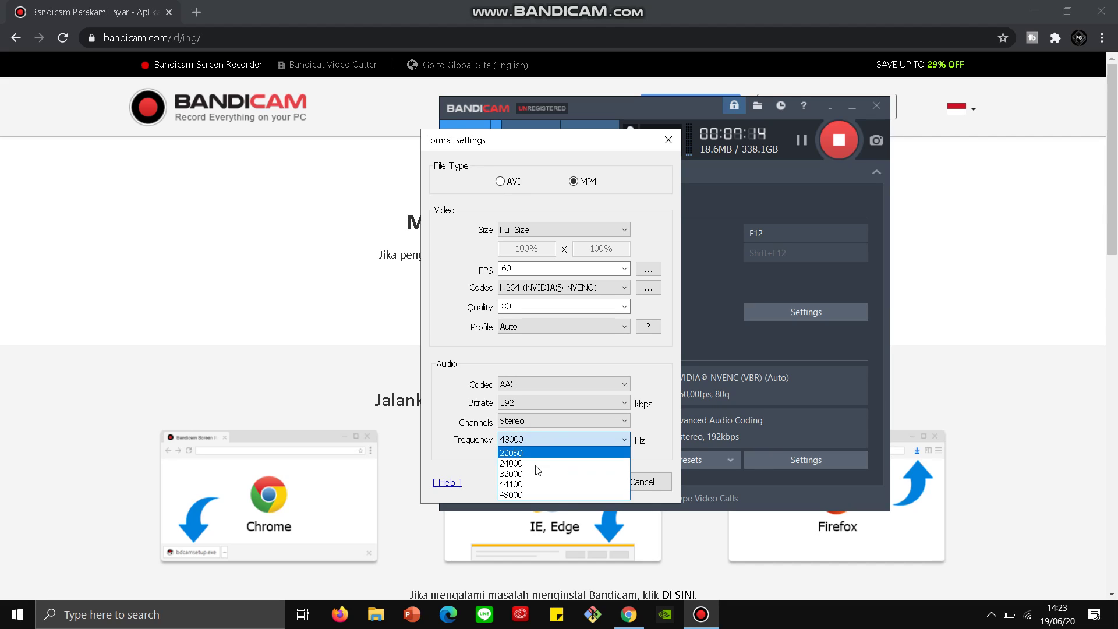
left_click(510, 441)
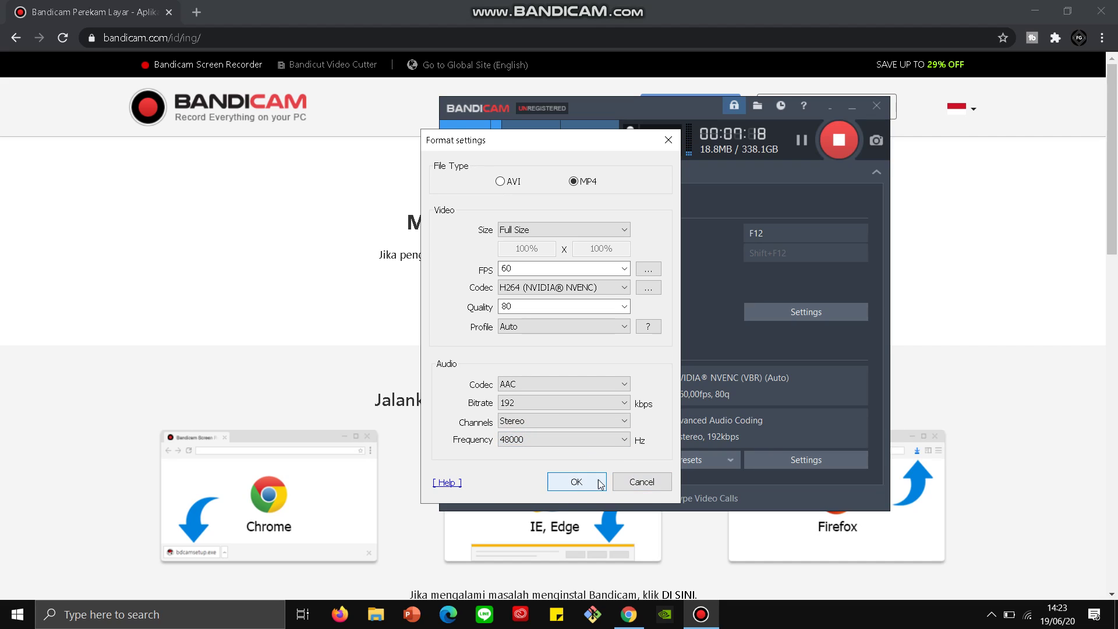
left_click(644, 482)
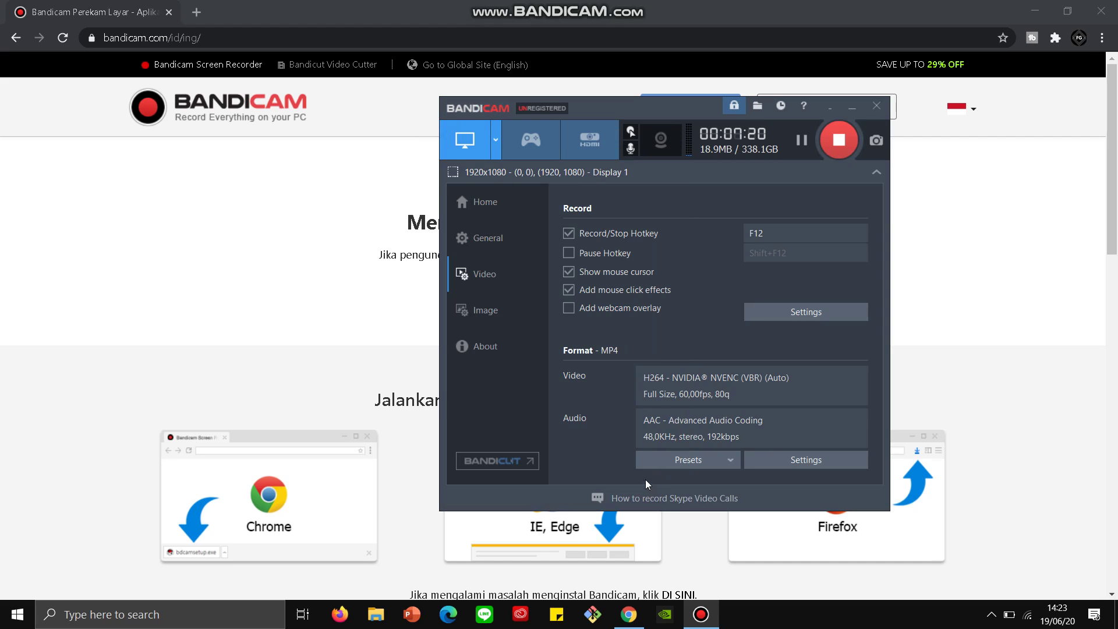
Step: View the image capture settings, revisit the other settings pages including the version and license information, and return to the Home page
left_click(512, 305)
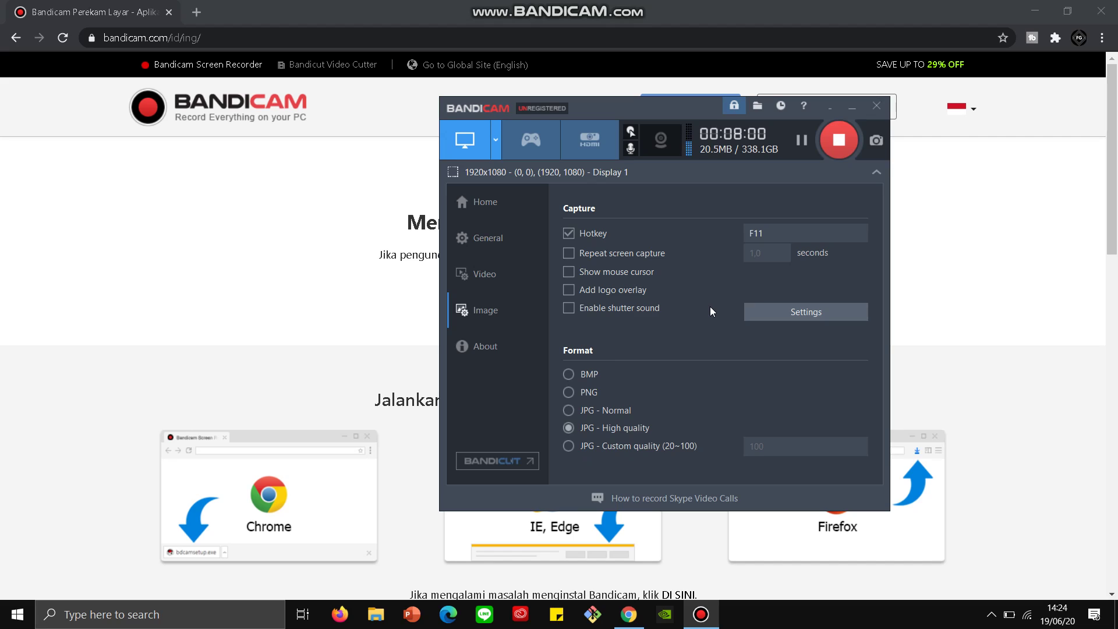
left_click(491, 204)
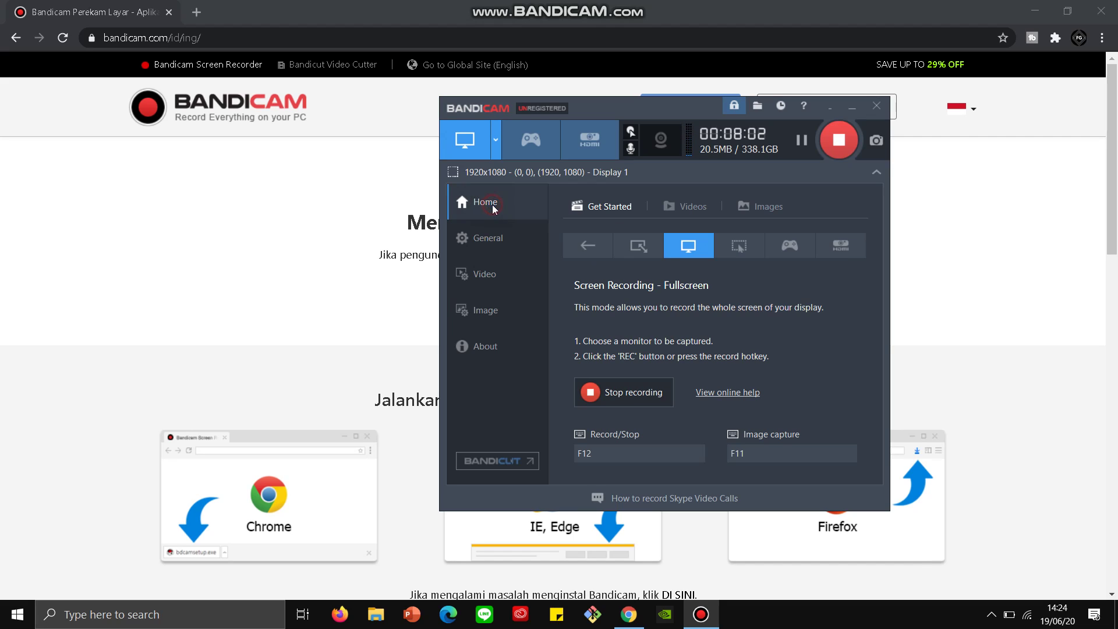
left_click(483, 242)
left_click(483, 280)
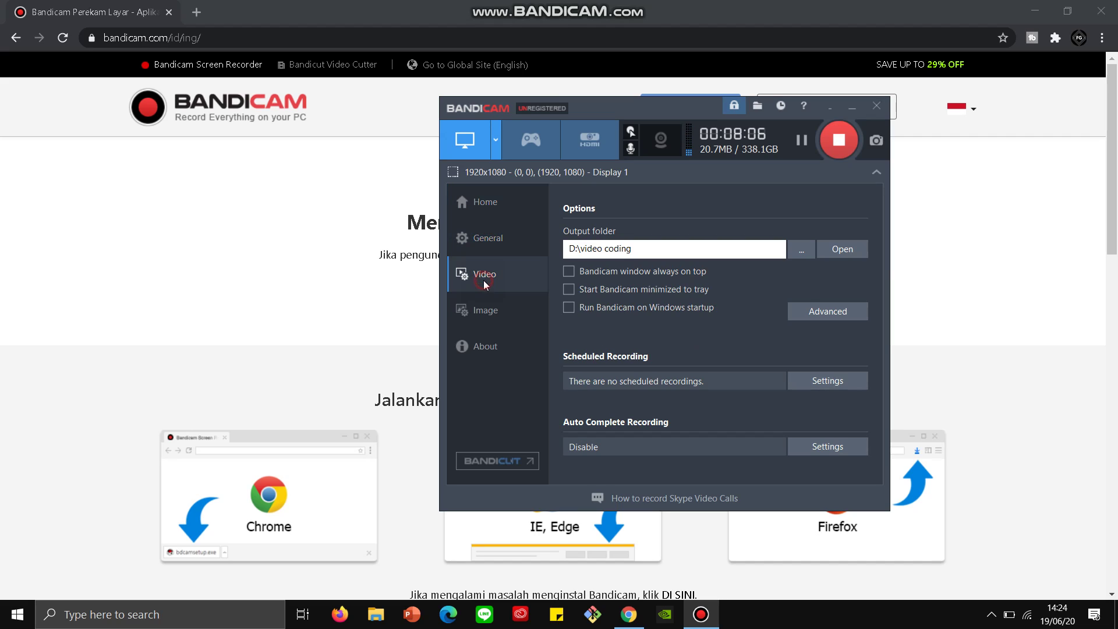
left_click(484, 309)
left_click(494, 333)
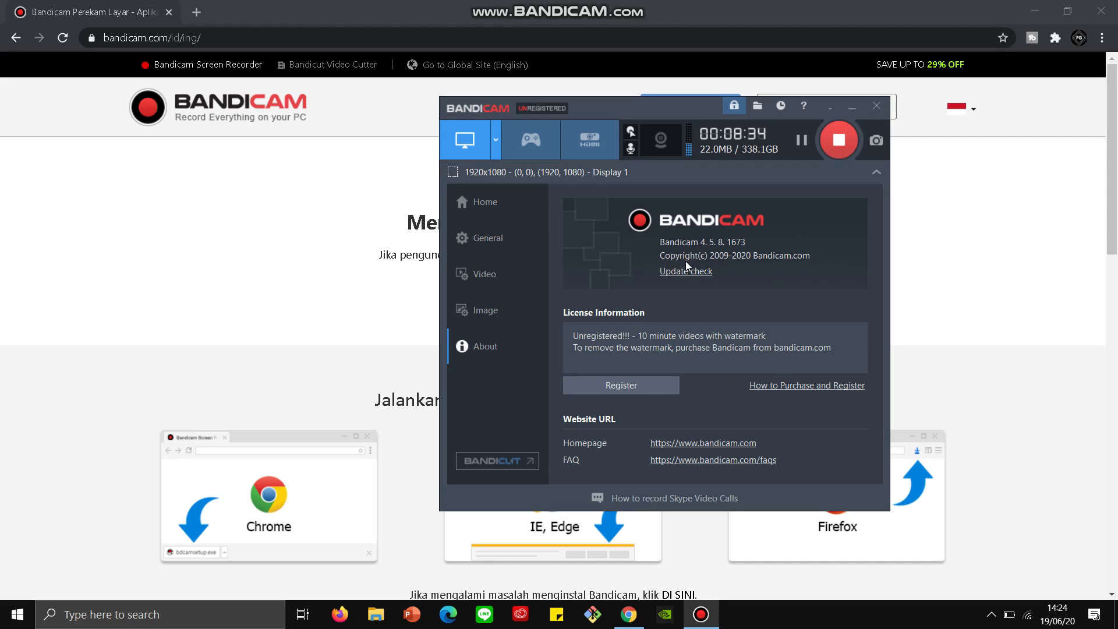
left_click(511, 208)
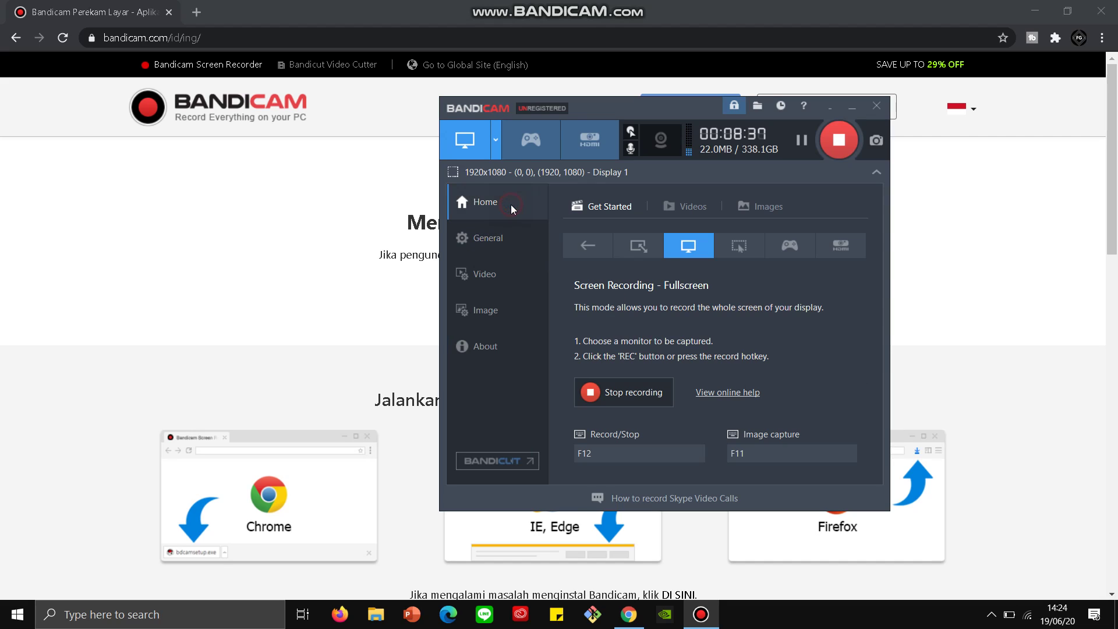